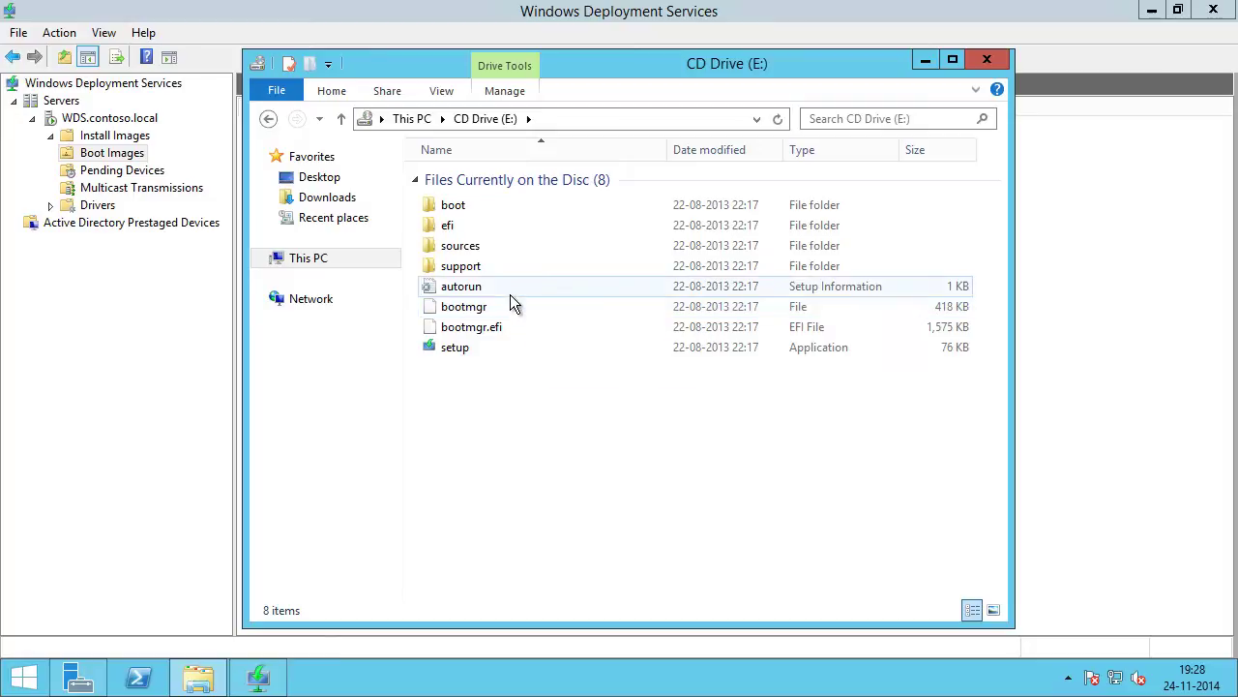
Find boot.wim in the disc's sources folder, then switch back to the deployment console.
{"action": "double_click", "coordinate": [472, 246]}
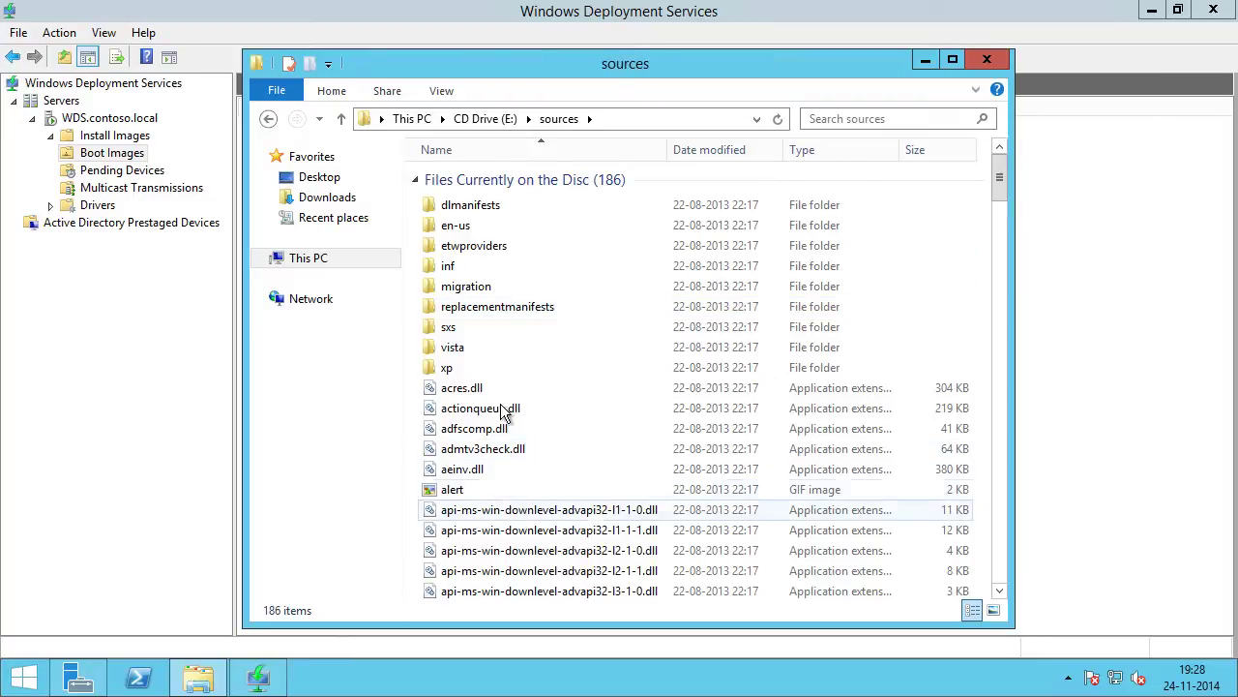
{"action": "scroll", "coordinate": [504, 488], "scroll_direction": "down", "scroll_amount": 8}
{"action": "left_click", "coordinate": [502, 486]}
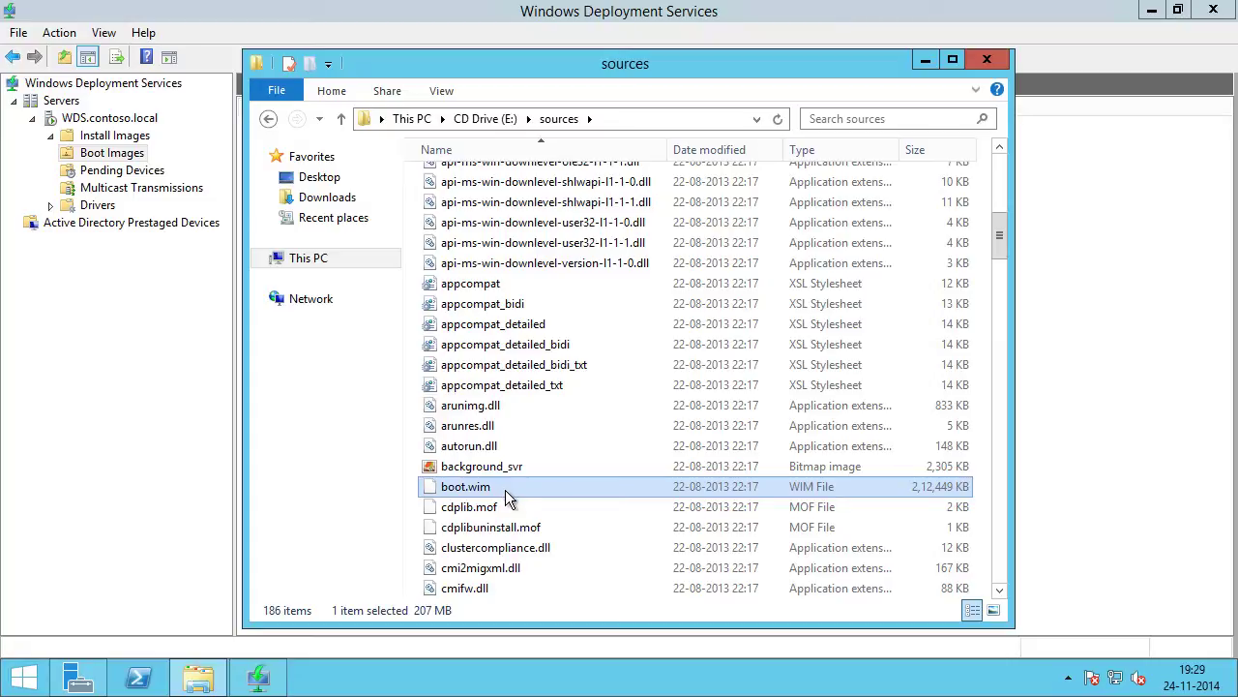
{"action": "left_click", "coordinate": [140, 496]}
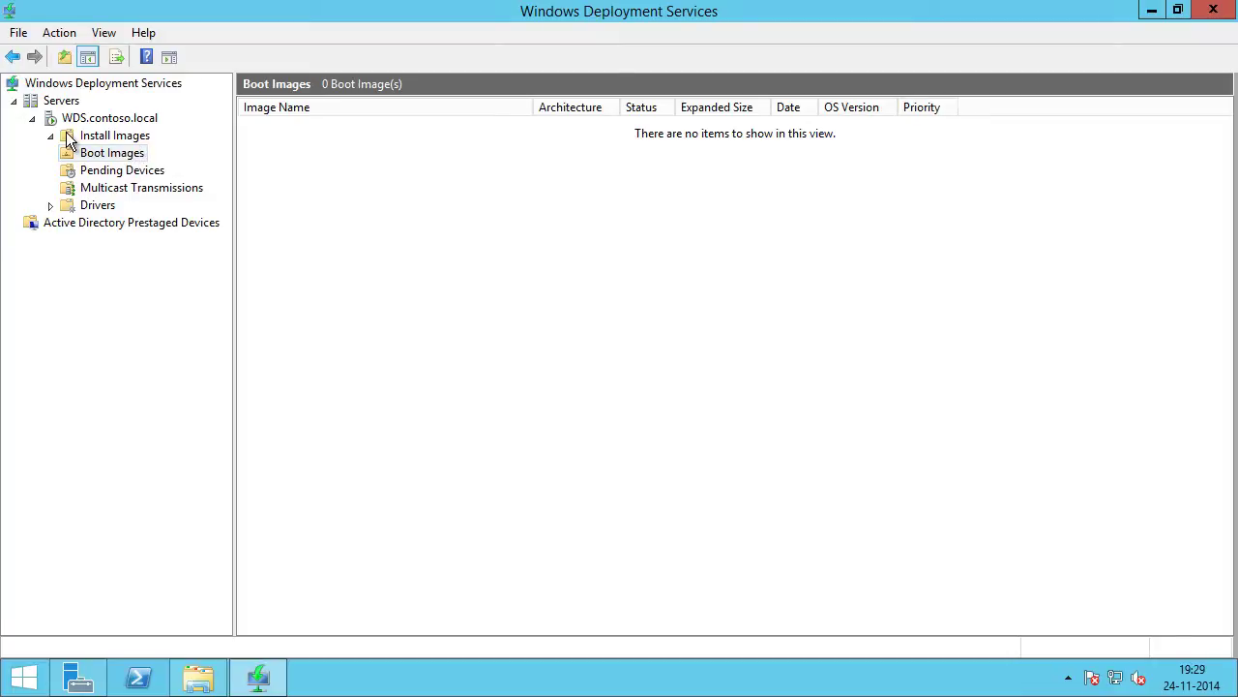
Start Add Boot Image and choose E:\sources\boot.wim as the image file.
{"action": "right_click", "coordinate": [111, 159]}
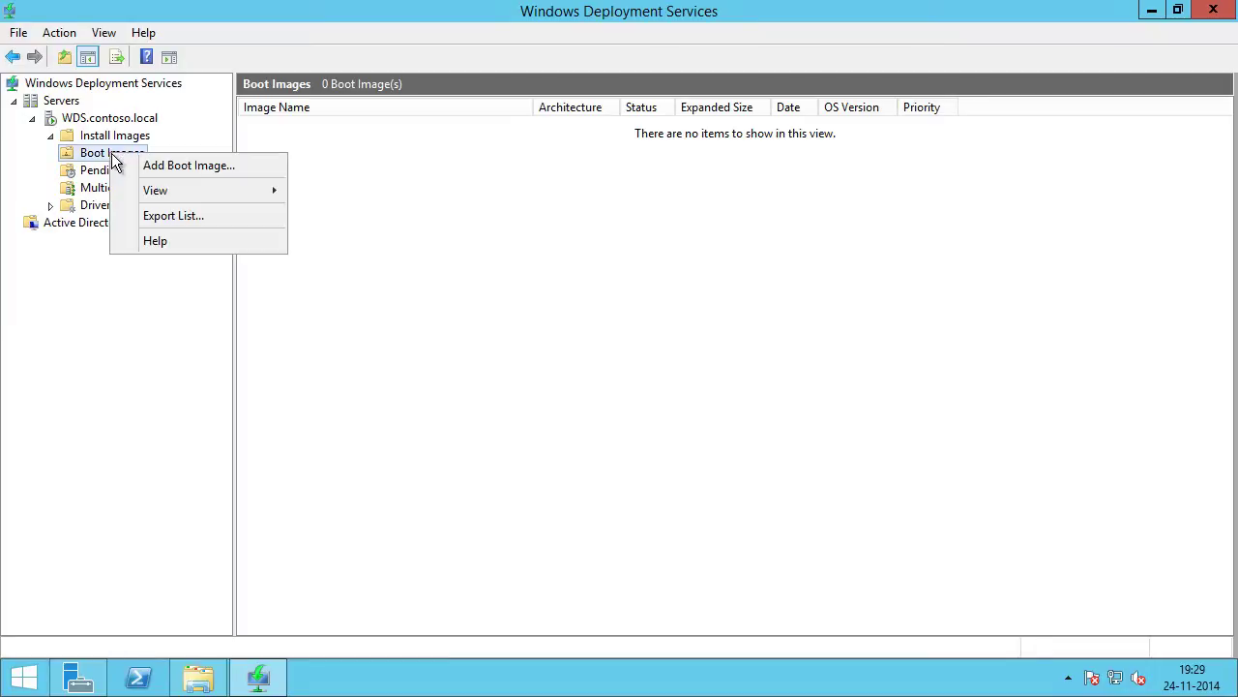
{"action": "left_click", "coordinate": [264, 171]}
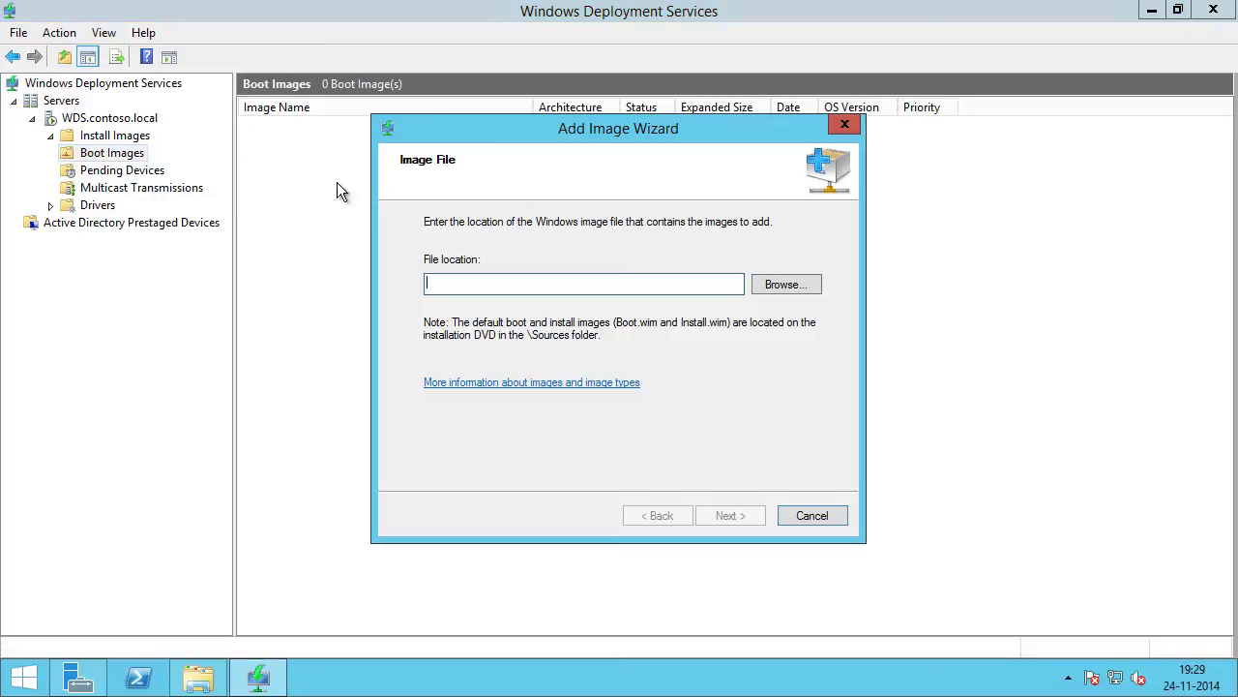
{"action": "left_click", "coordinate": [794, 288]}
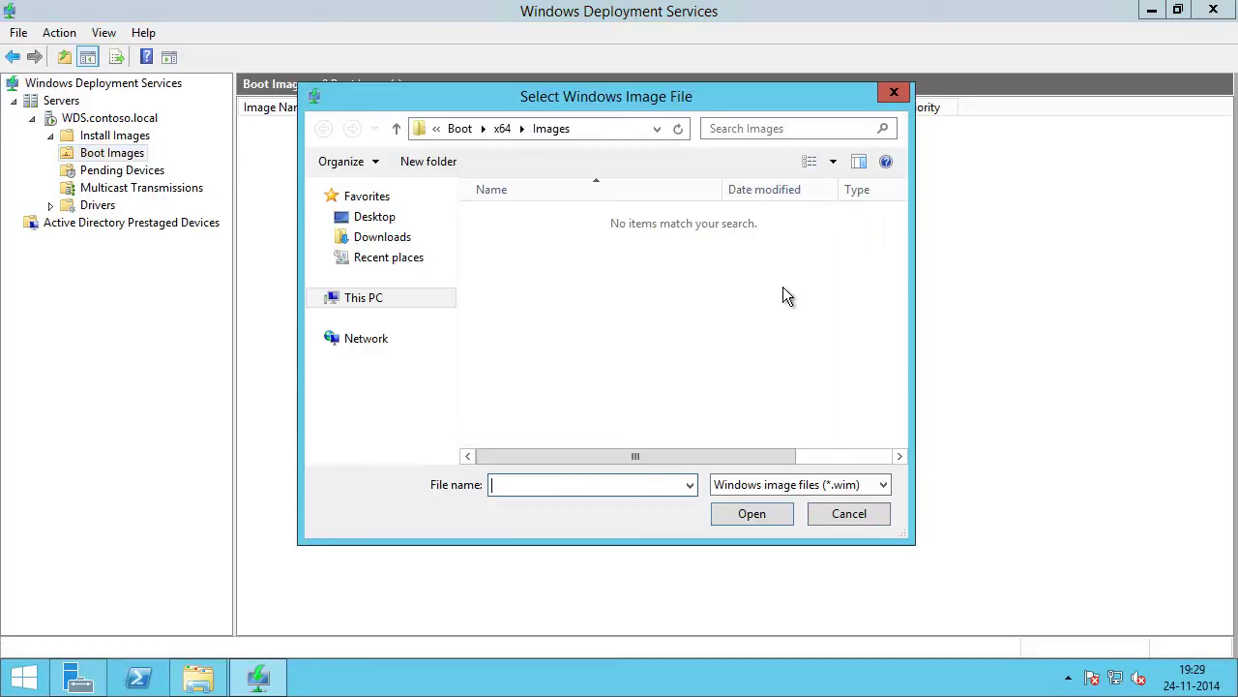
{"action": "left_click", "coordinate": [383, 308]}
{"action": "scroll", "coordinate": [639, 382], "scroll_direction": "down", "scroll_amount": 3}
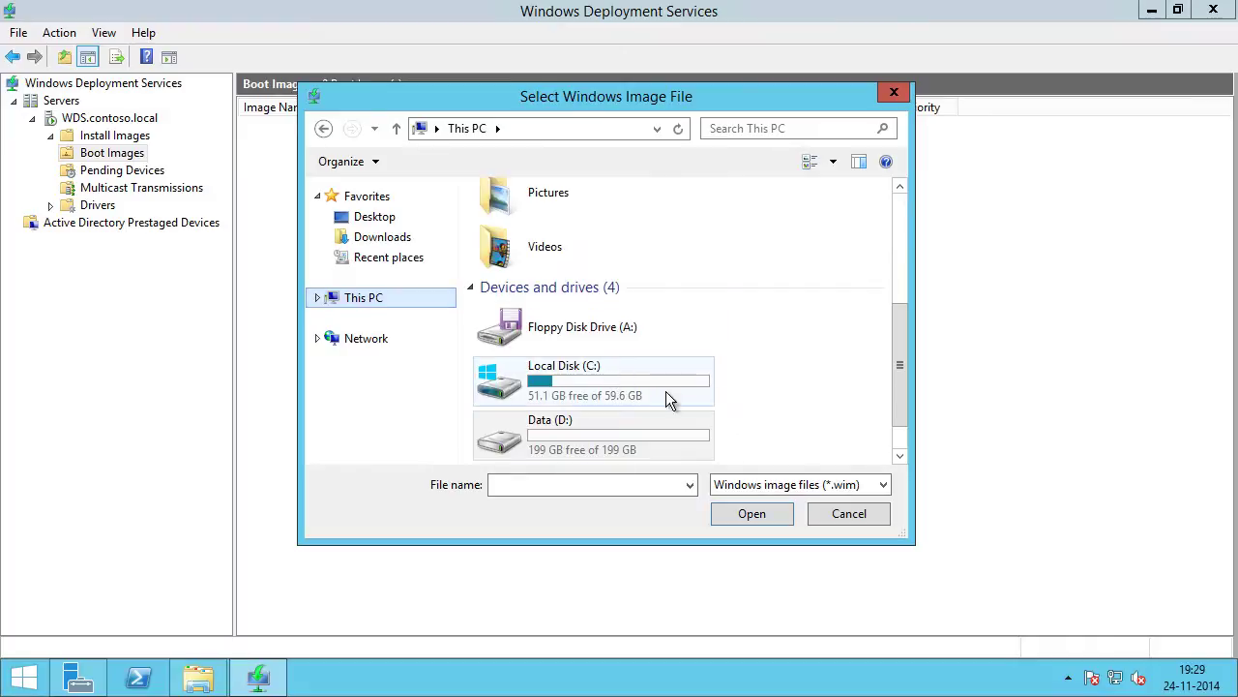
{"action": "scroll", "coordinate": [894, 445], "scroll_direction": "down", "scroll_amount": 2}
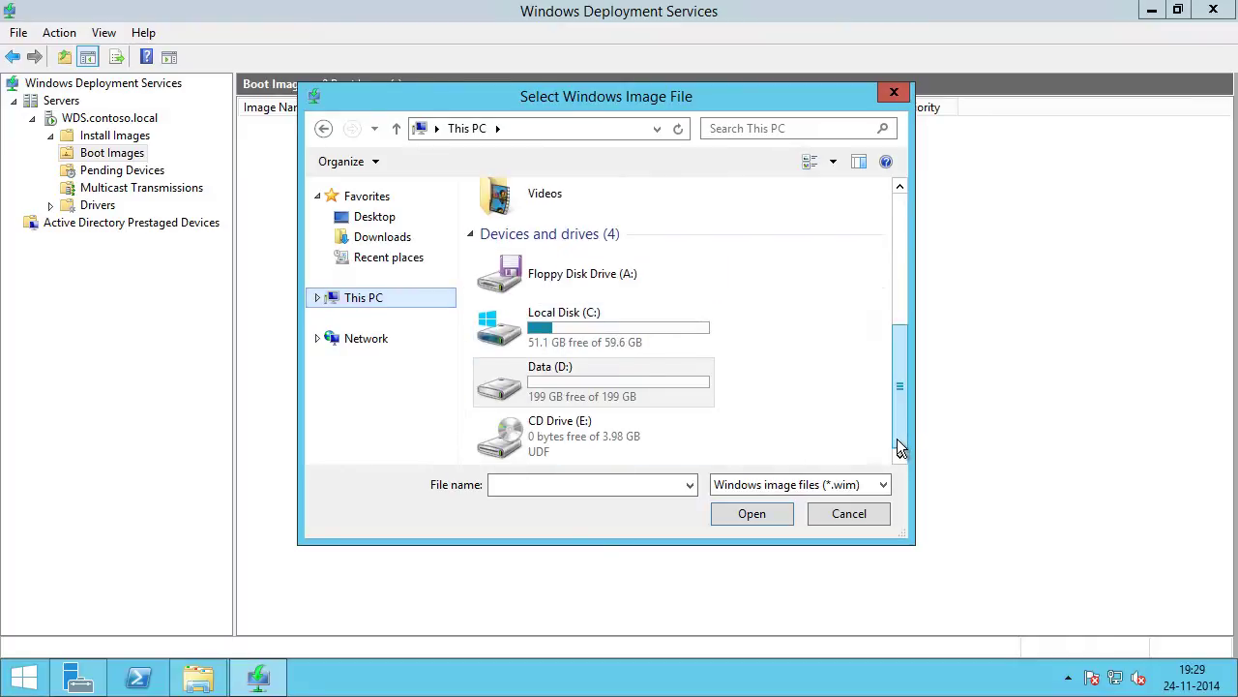
{"action": "double_click", "coordinate": [600, 440]}
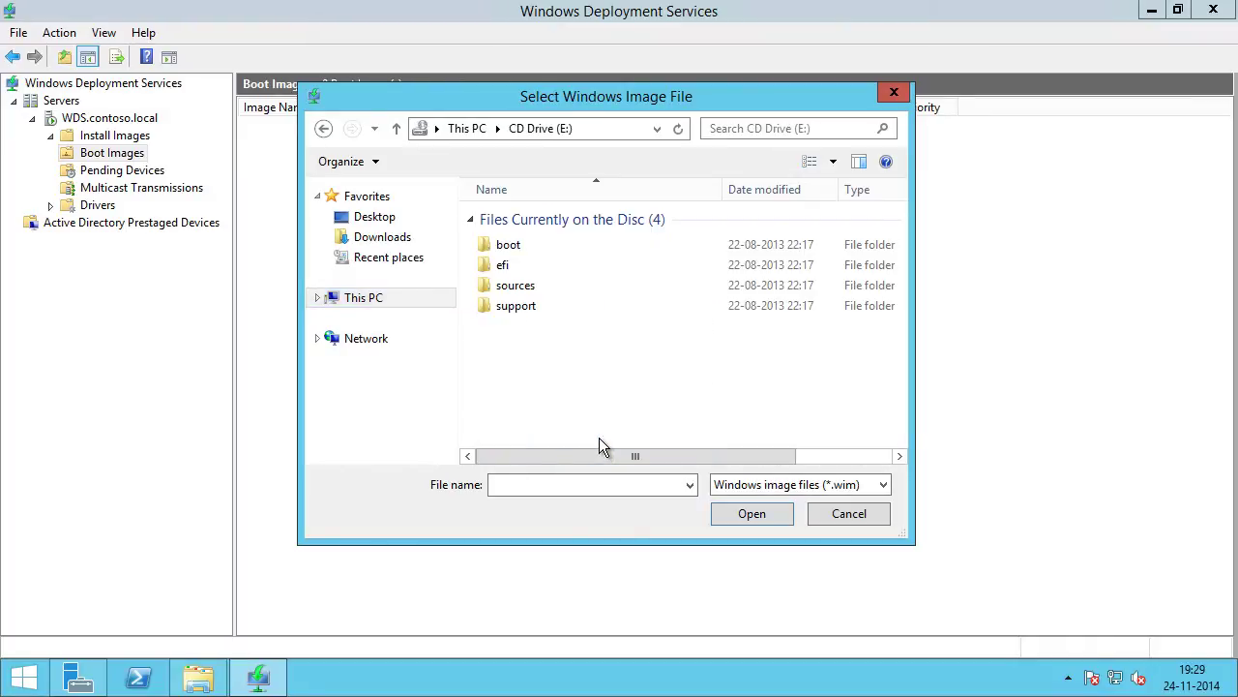
{"action": "double_click", "coordinate": [552, 285]}
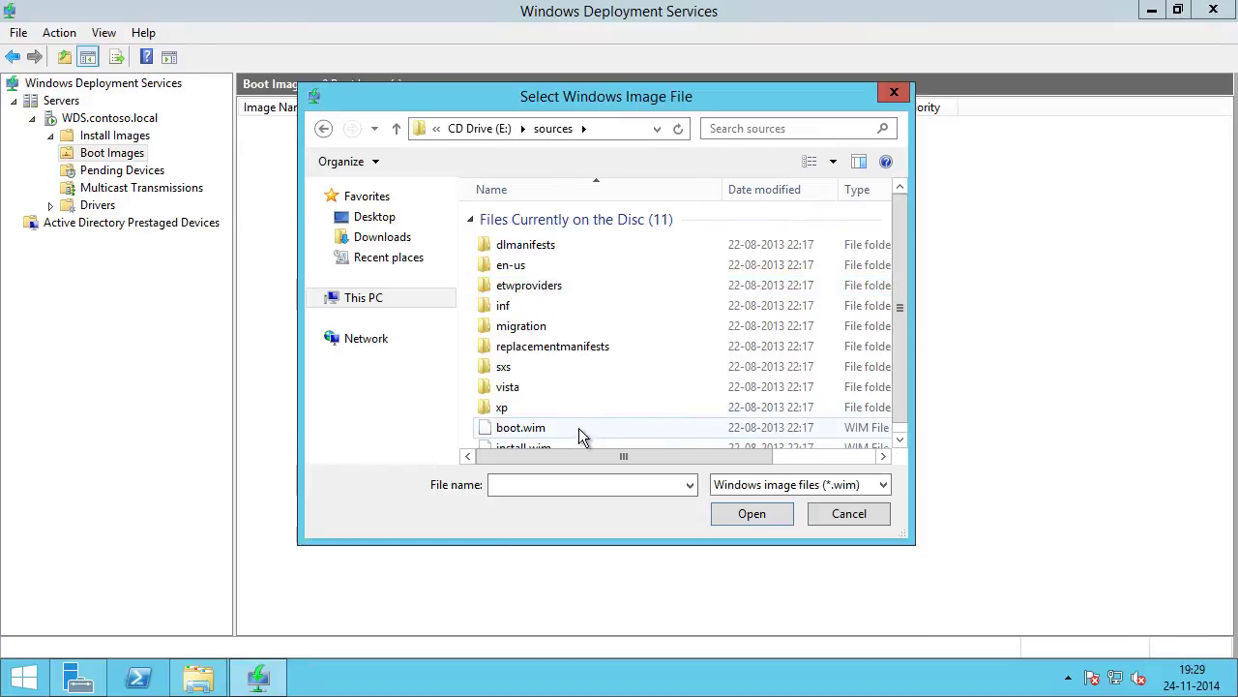
{"action": "left_click", "coordinate": [549, 430]}
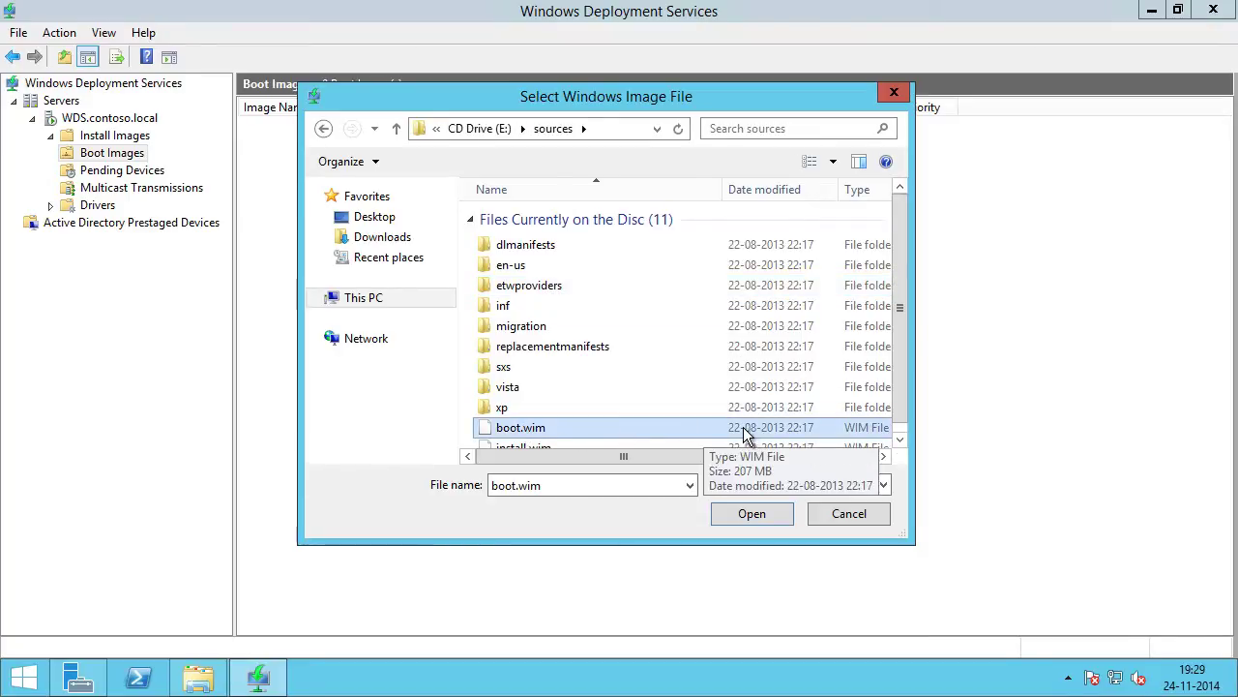
{"action": "left_click", "coordinate": [762, 515]}
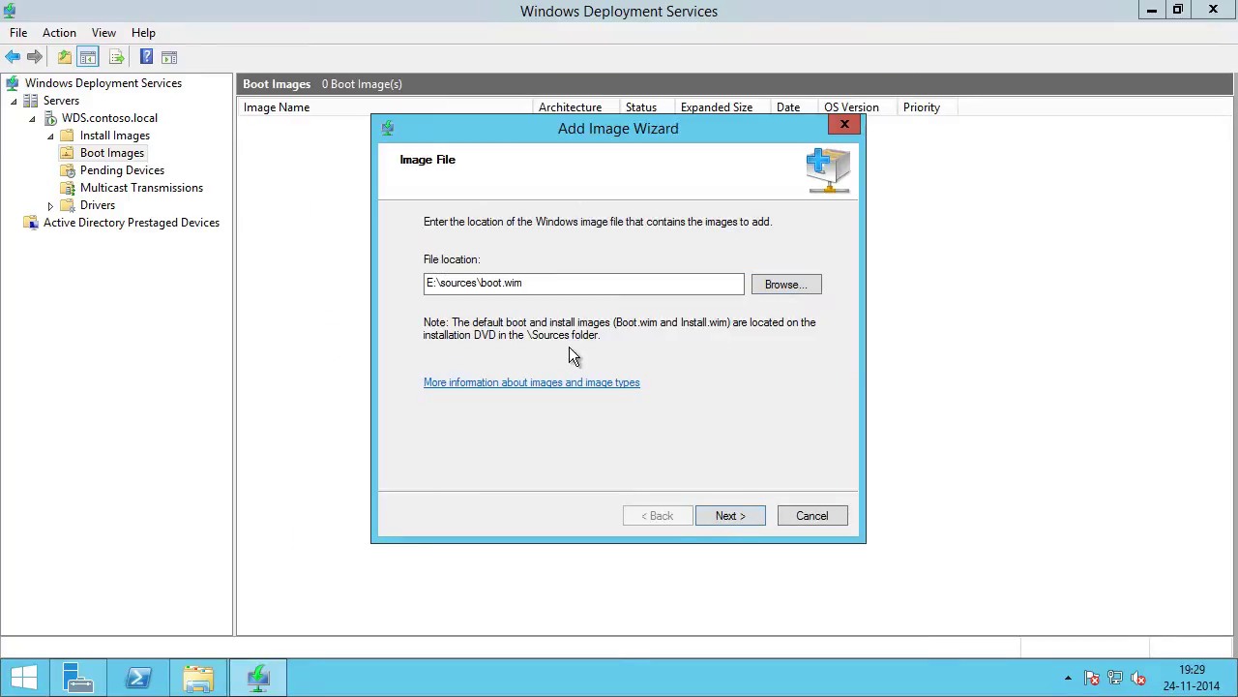
{"action": "left_click", "coordinate": [732, 516]}
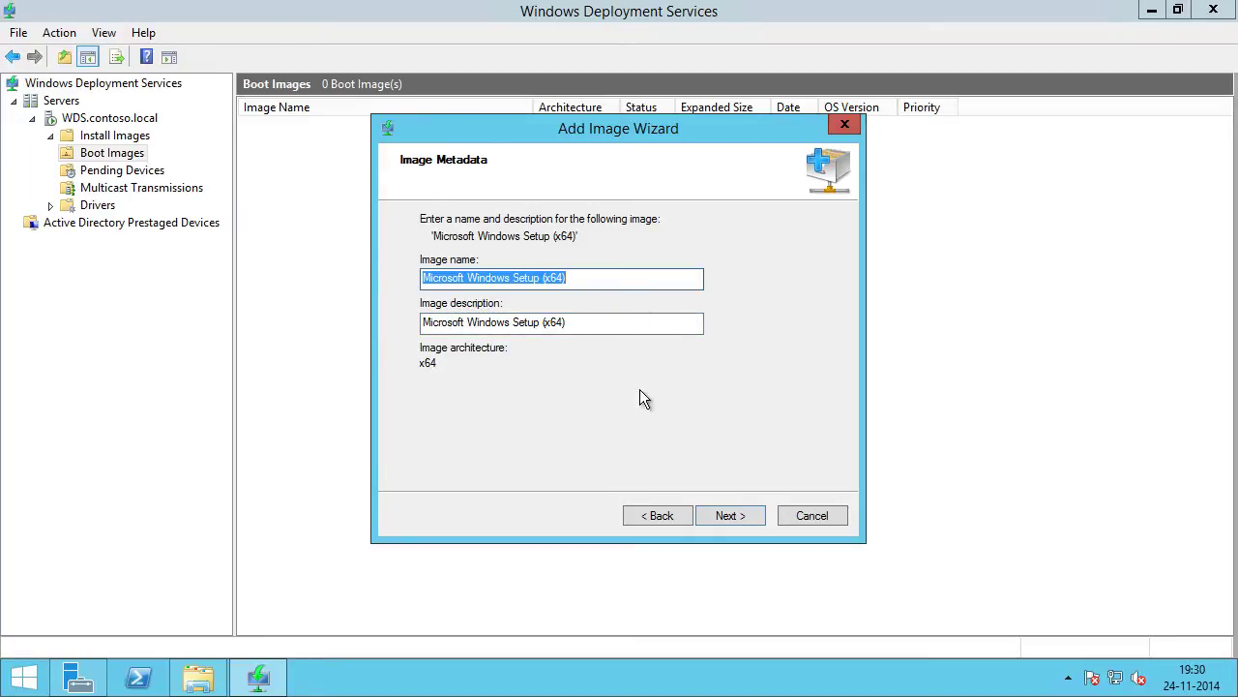
Keep the default name 'Microsoft Windows Setup (x64)' and finish adding the boot image.
{"action": "left_click", "coordinate": [728, 515]}
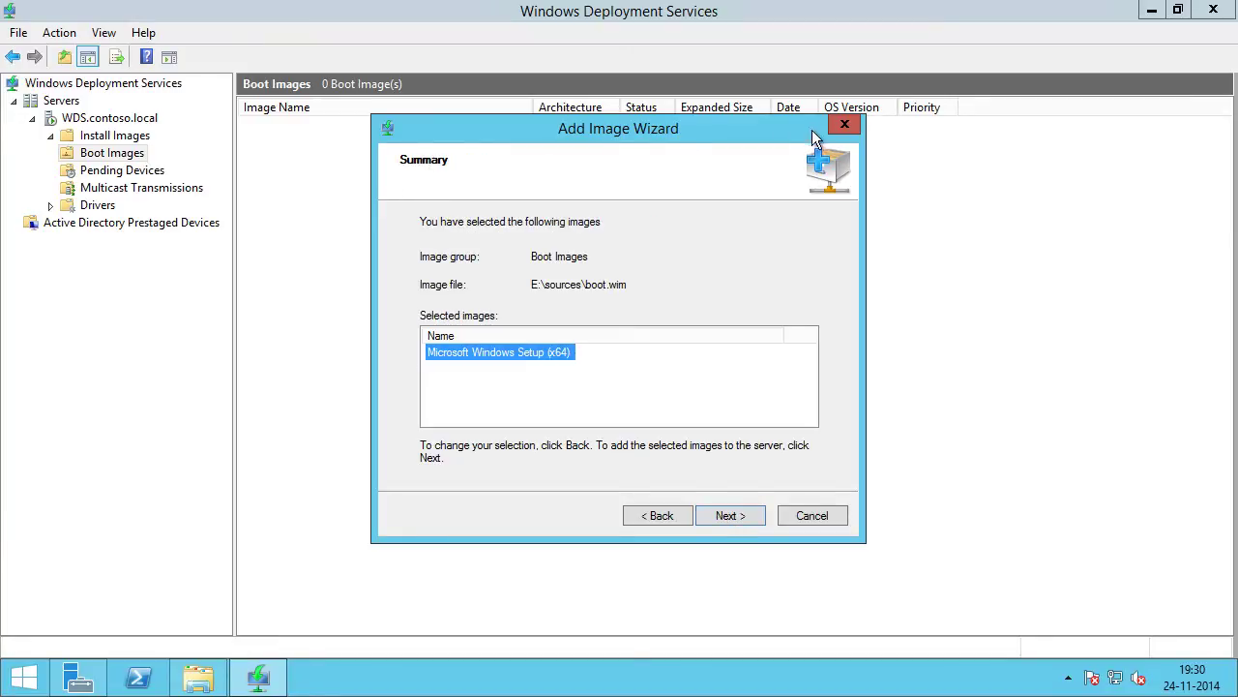
{"action": "left_click", "coordinate": [749, 516]}
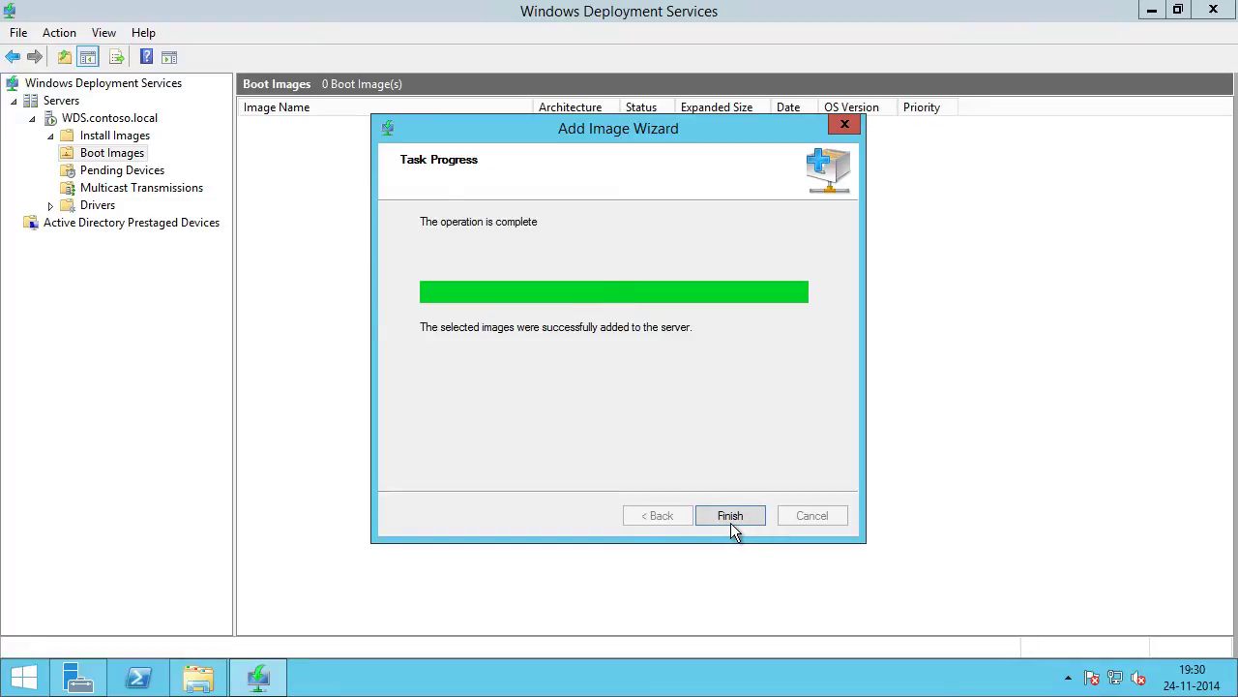
{"action": "left_click", "coordinate": [742, 522]}
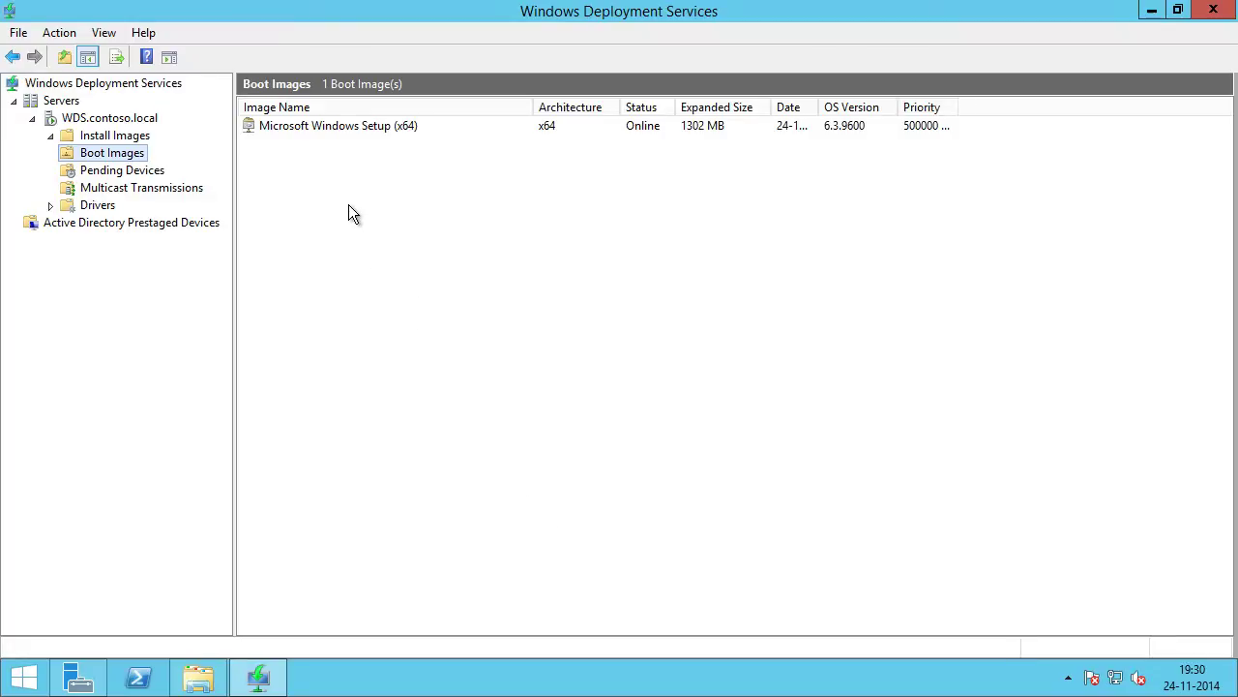
{"action": "left_click", "coordinate": [334, 143]}
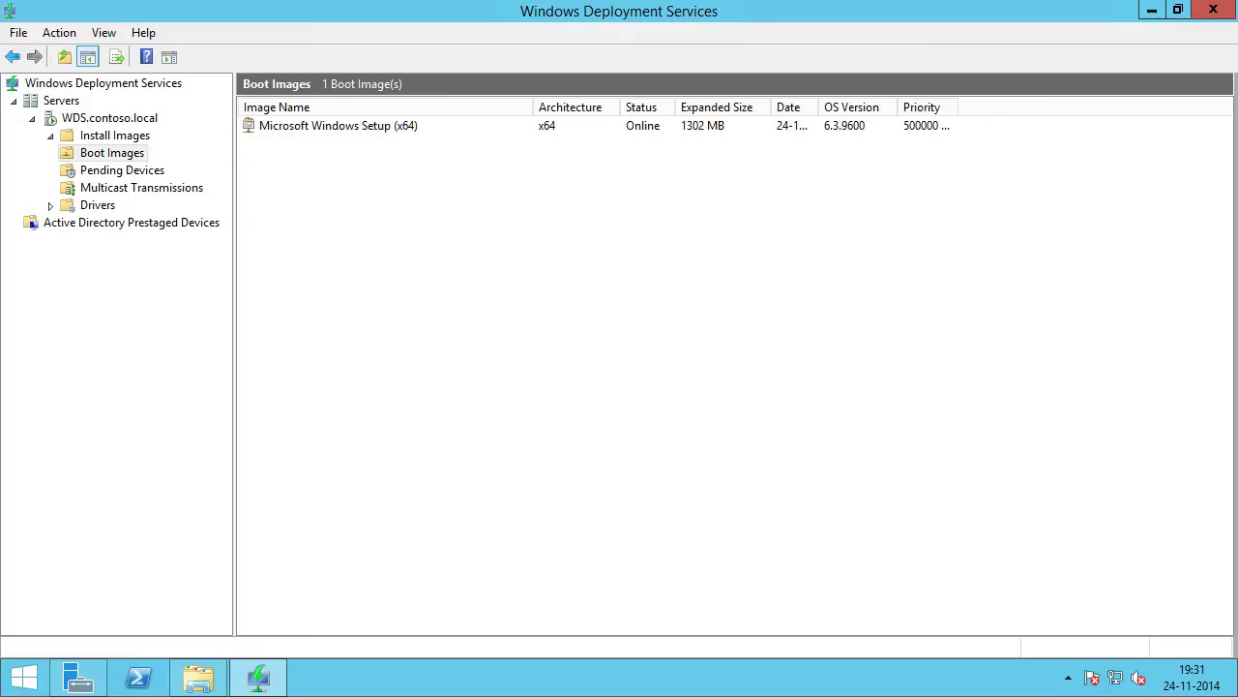
{"action": "left_click", "coordinate": [199, 676]}
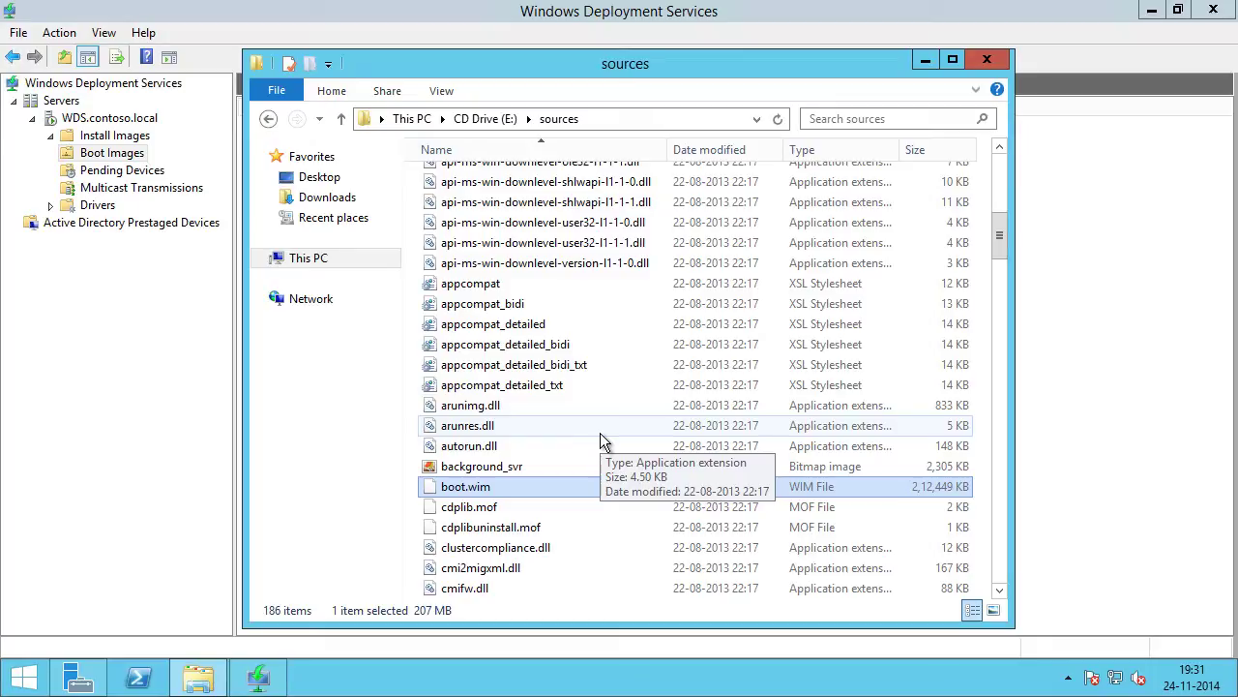
Select install.wim in the disc's sources folder and return to the deployment console.
{"action": "key", "text": "i"}
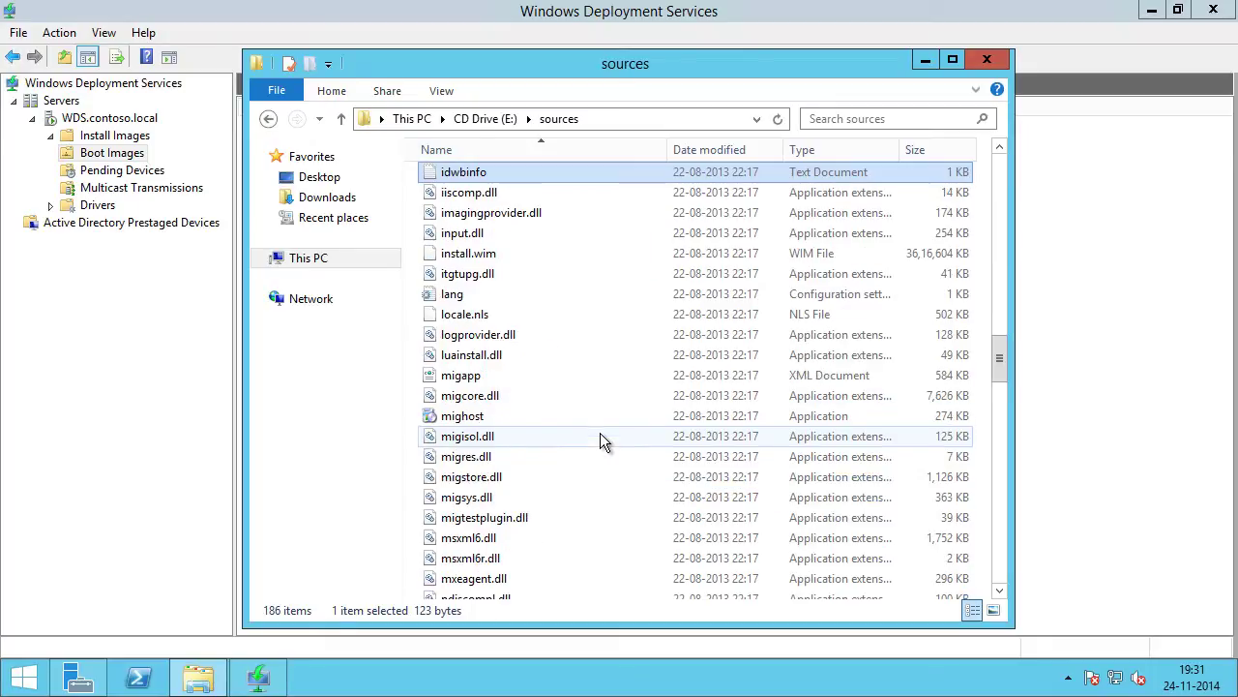
{"action": "left_click", "coordinate": [496, 255]}
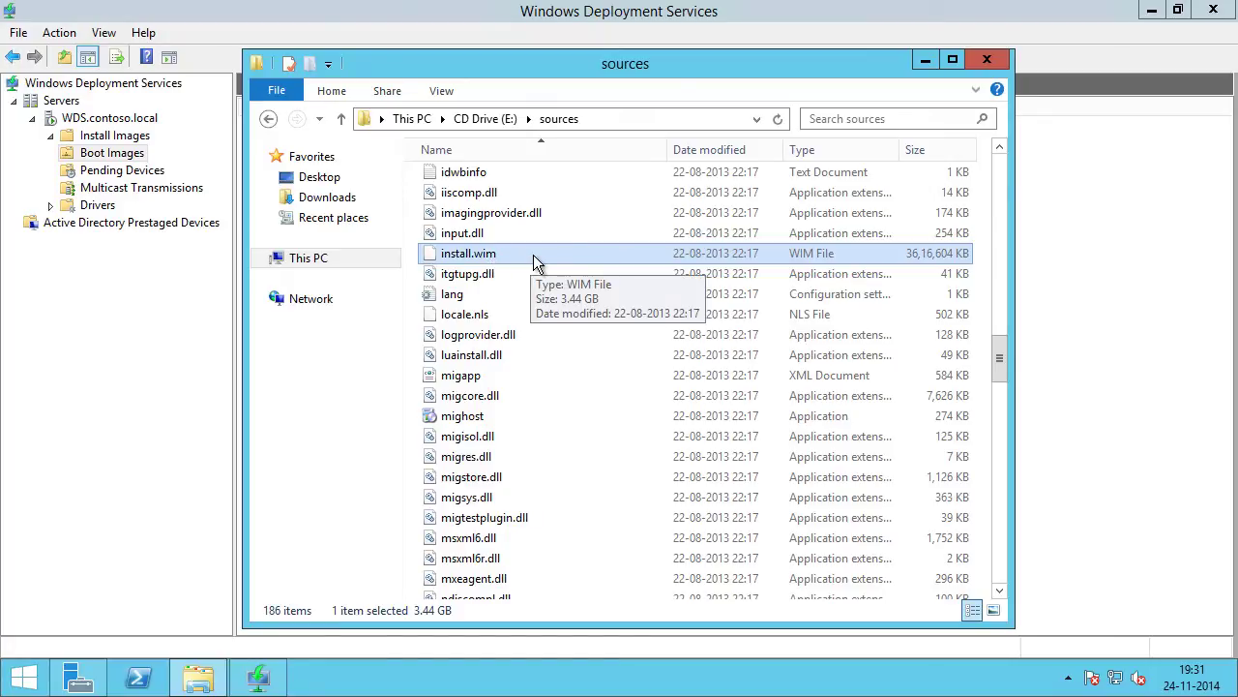
{"action": "left_click", "coordinate": [161, 374]}
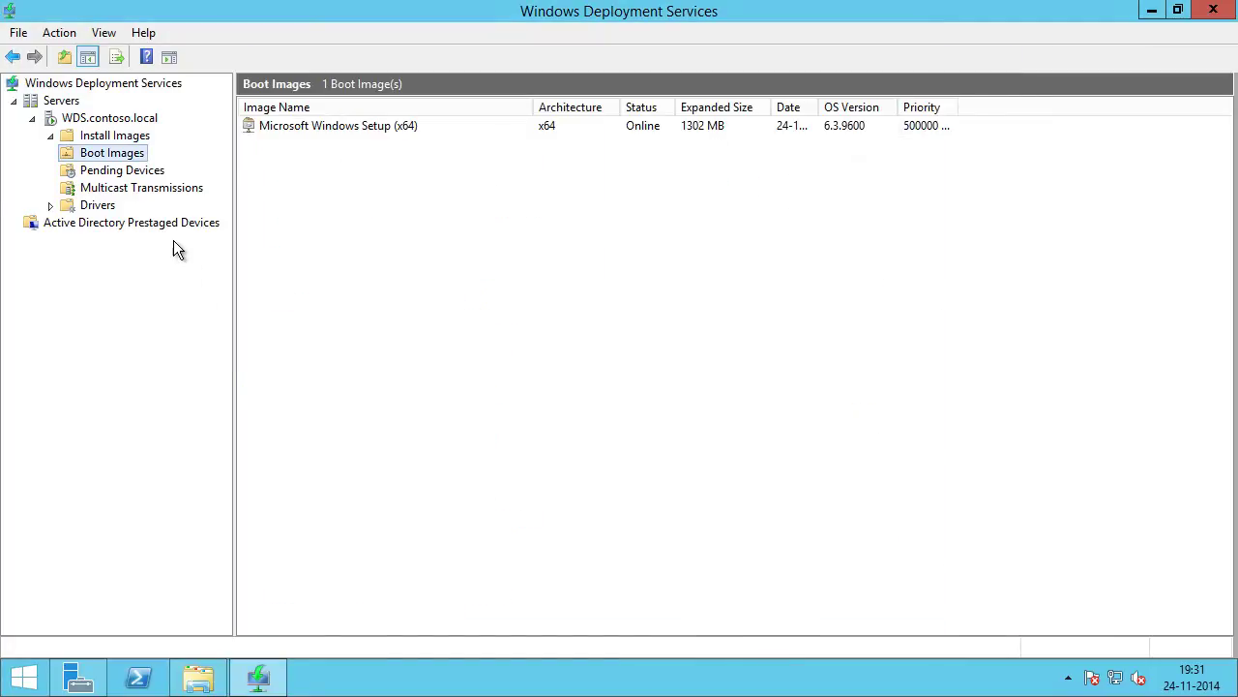
Start the Add Install Image wizard from the Install Images node.
{"action": "left_click", "coordinate": [115, 139]}
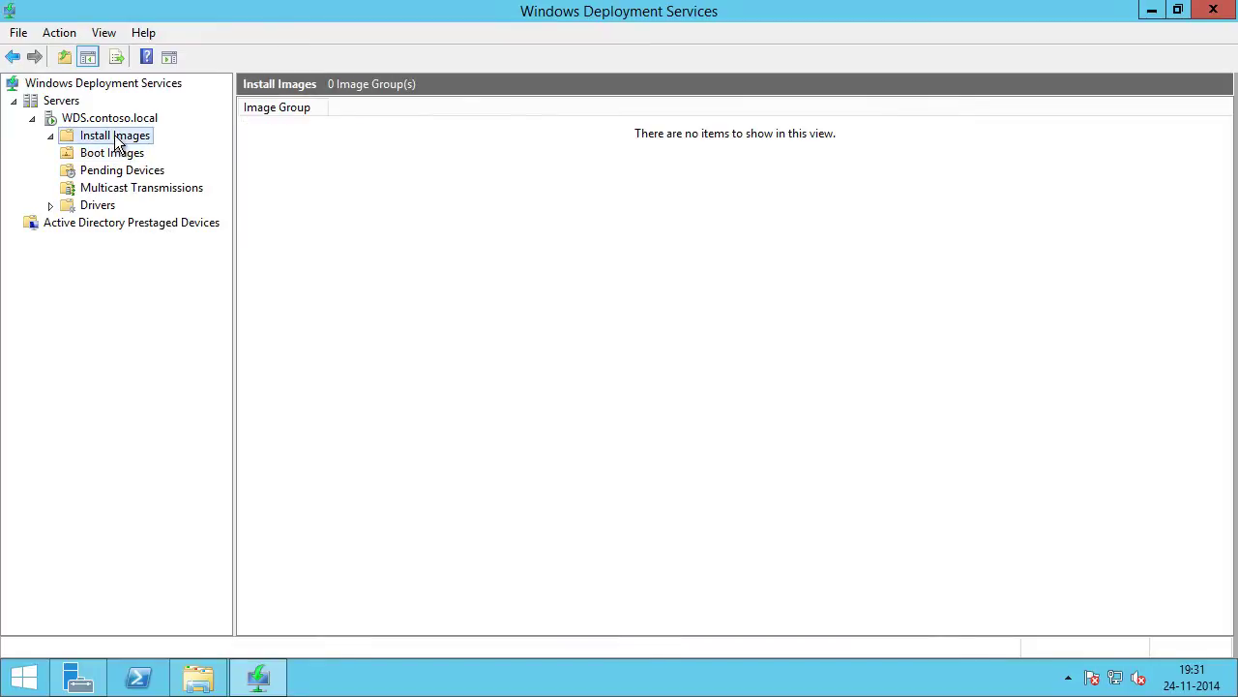
{"action": "right_click", "coordinate": [115, 138]}
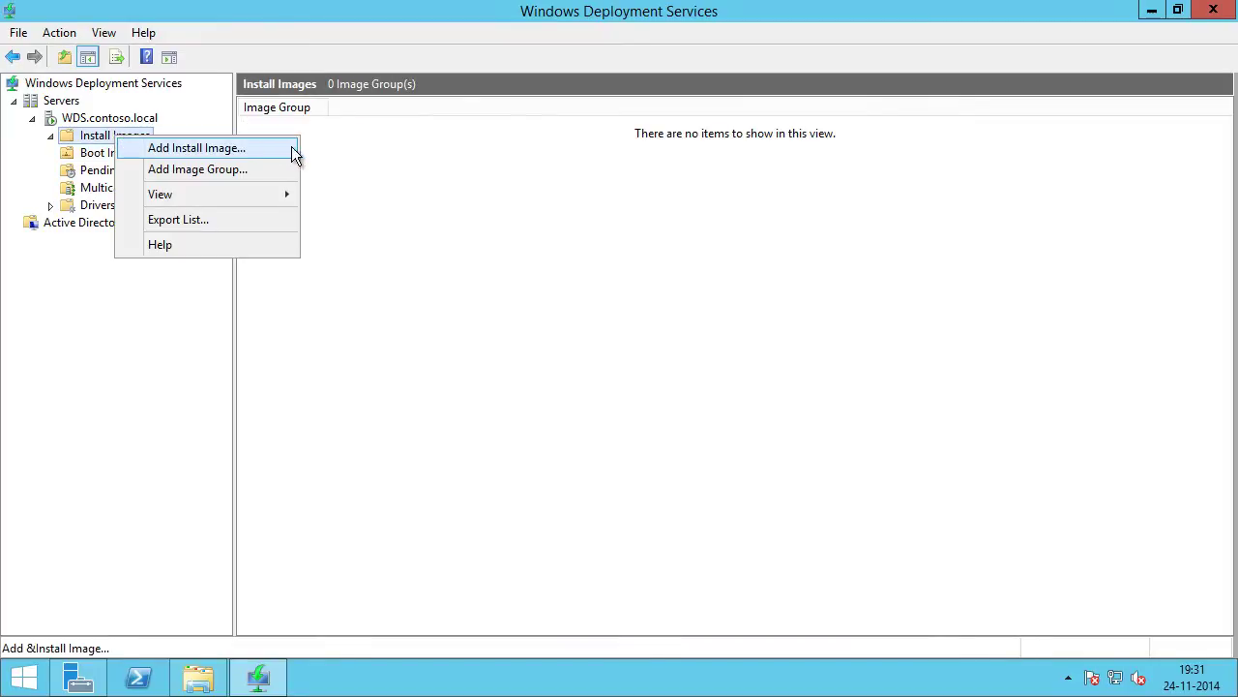
{"action": "left_click", "coordinate": [196, 148]}
Replace ImageGroup1 with a new image group named 'Windows Server 2012 R2'.
{"action": "left_click", "coordinate": [693, 360]}
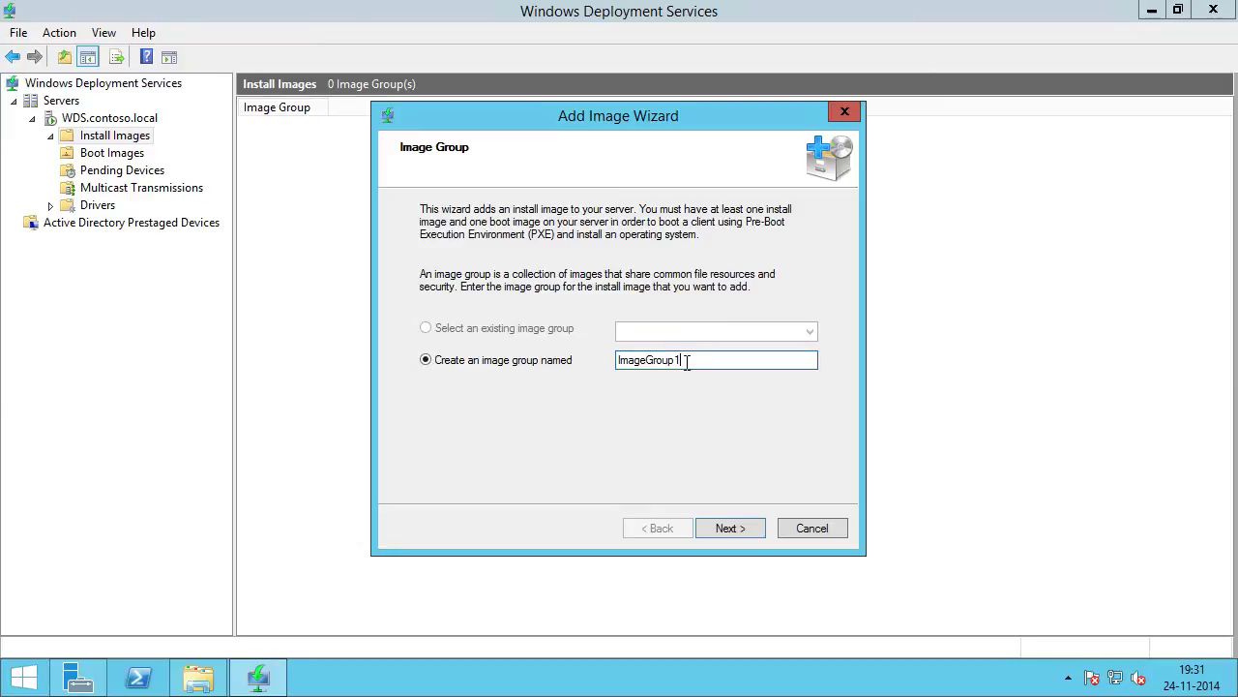
{"action": "double_click", "coordinate": [693, 360]}
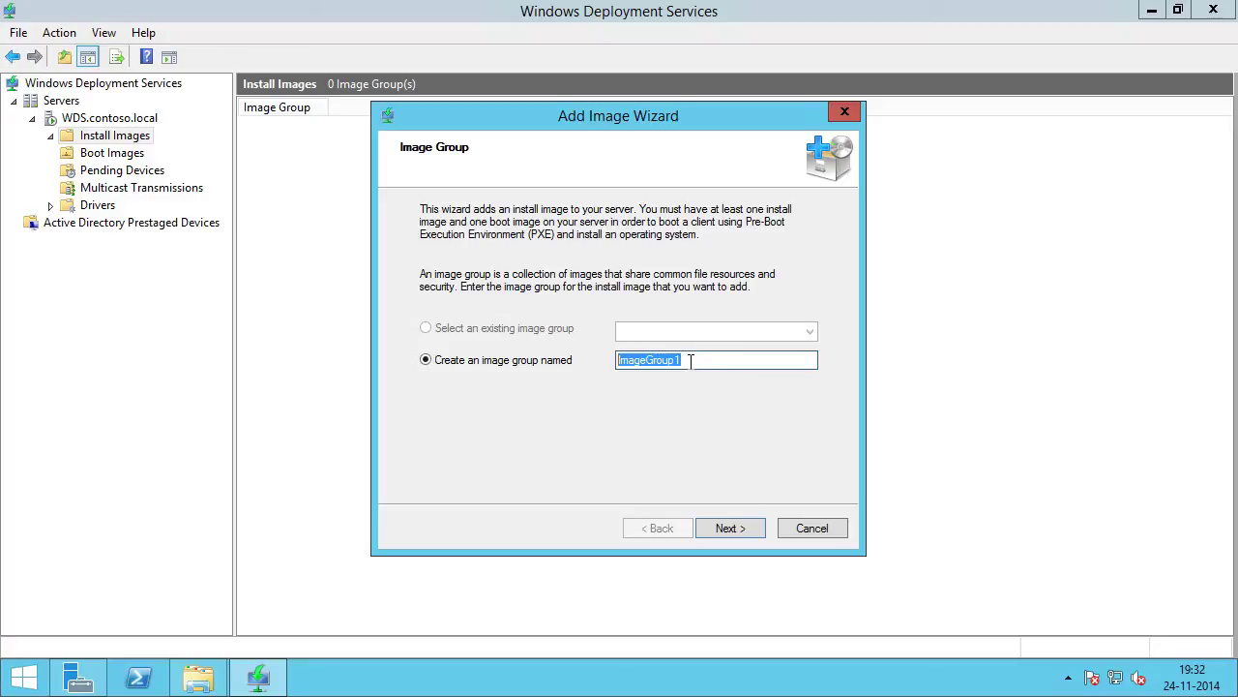
{"action": "type", "text": "Windows Server 2012 R2"}
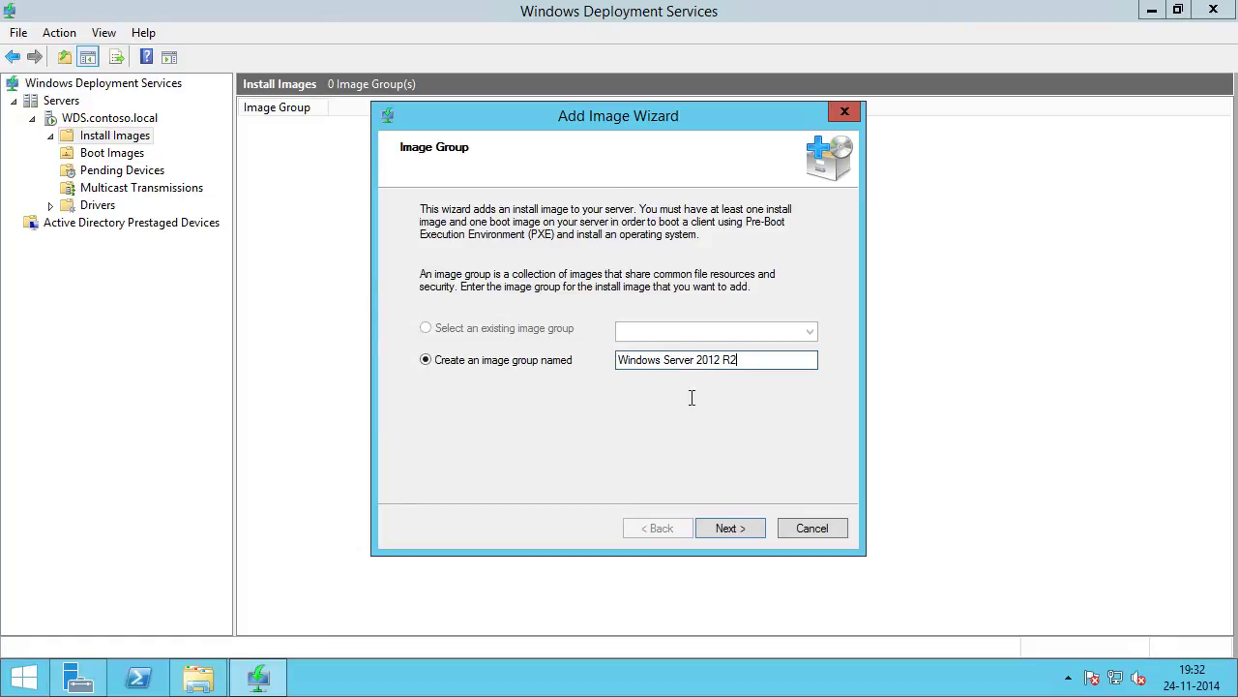
{"action": "left_click", "coordinate": [744, 530]}
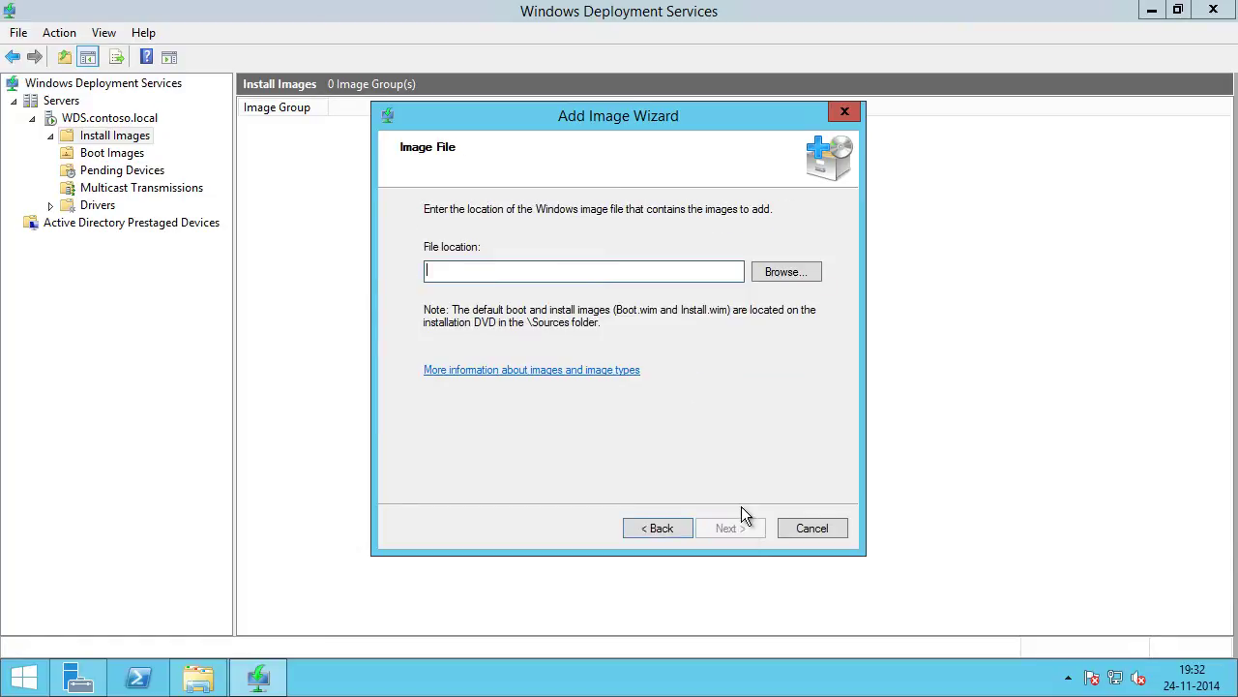
Set E:\sources\install.wim as the install image file and list its images.
{"action": "left_click", "coordinate": [779, 274]}
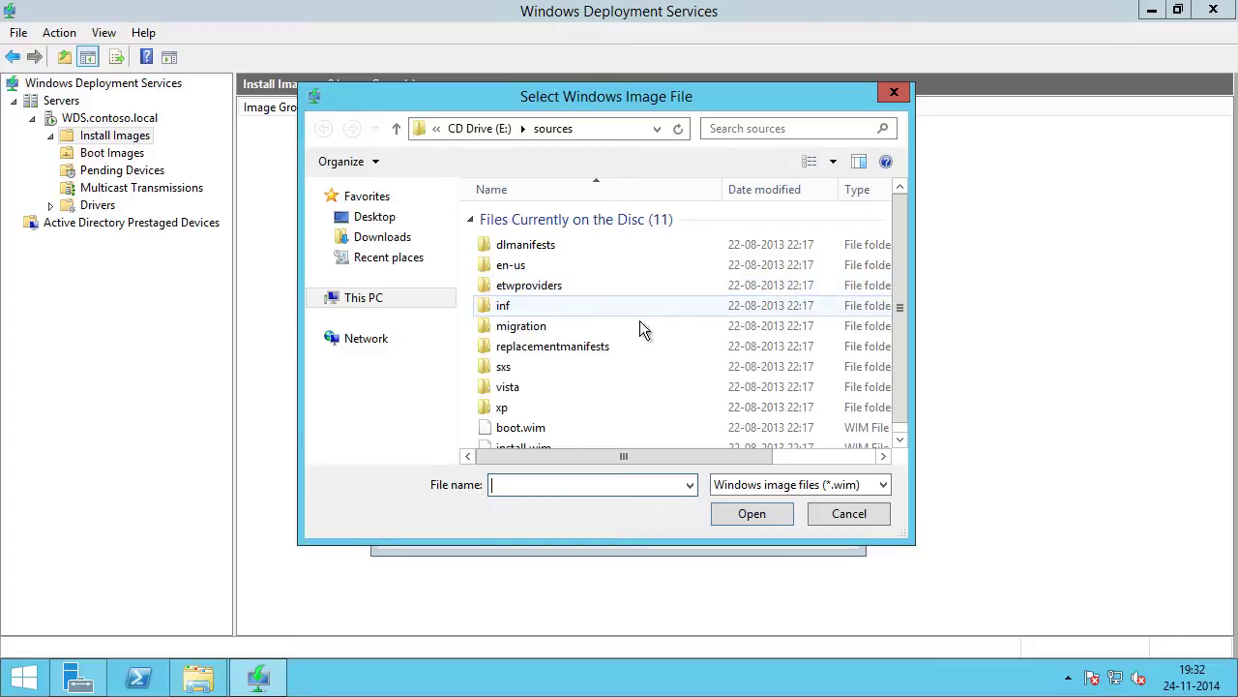
{"action": "left_click", "coordinate": [576, 446]}
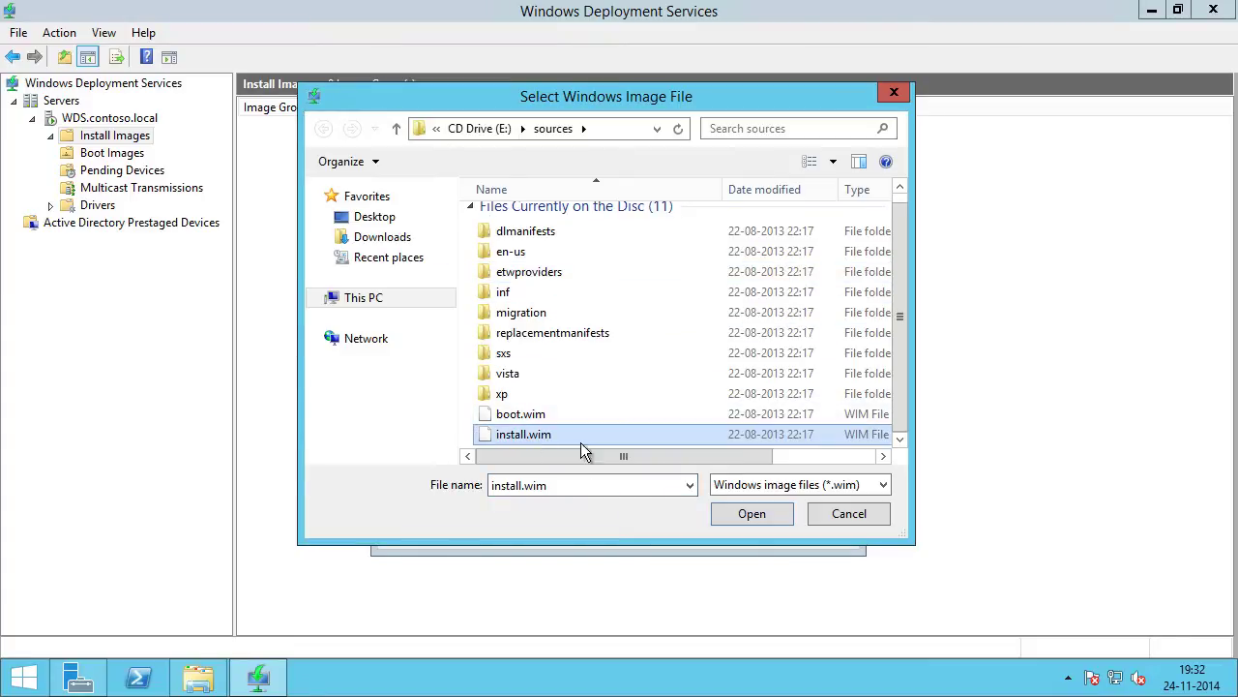
{"action": "left_click", "coordinate": [749, 514]}
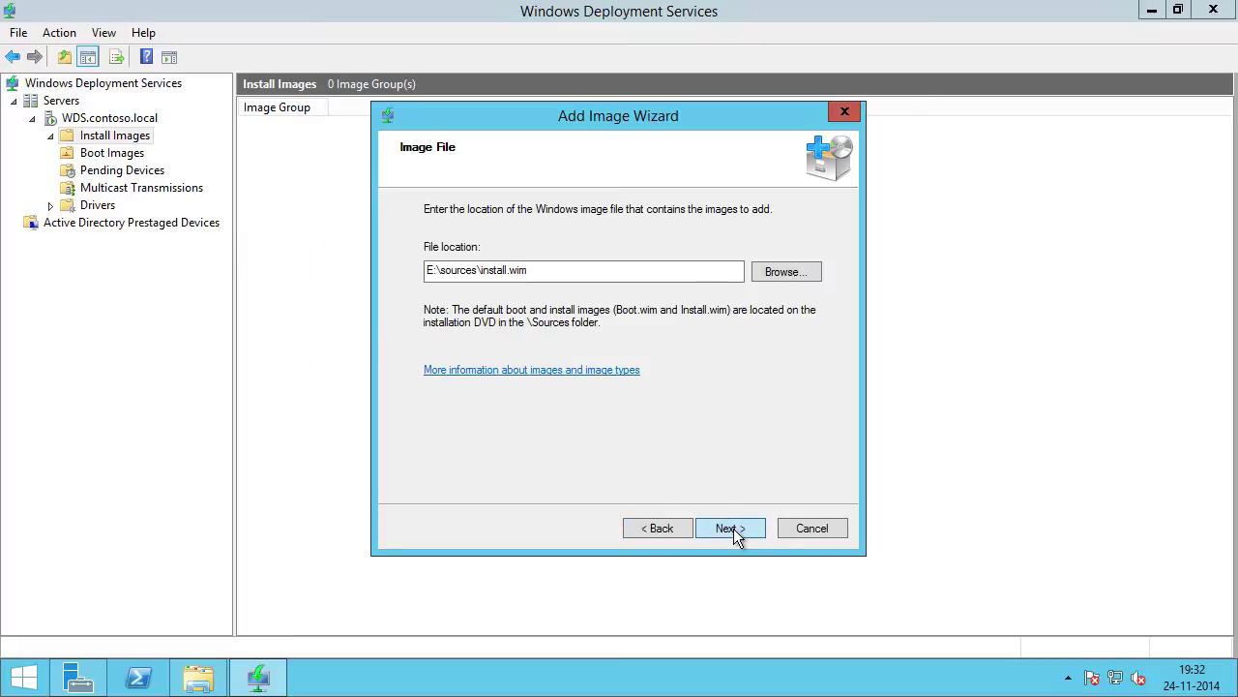
{"action": "left_click", "coordinate": [734, 528]}
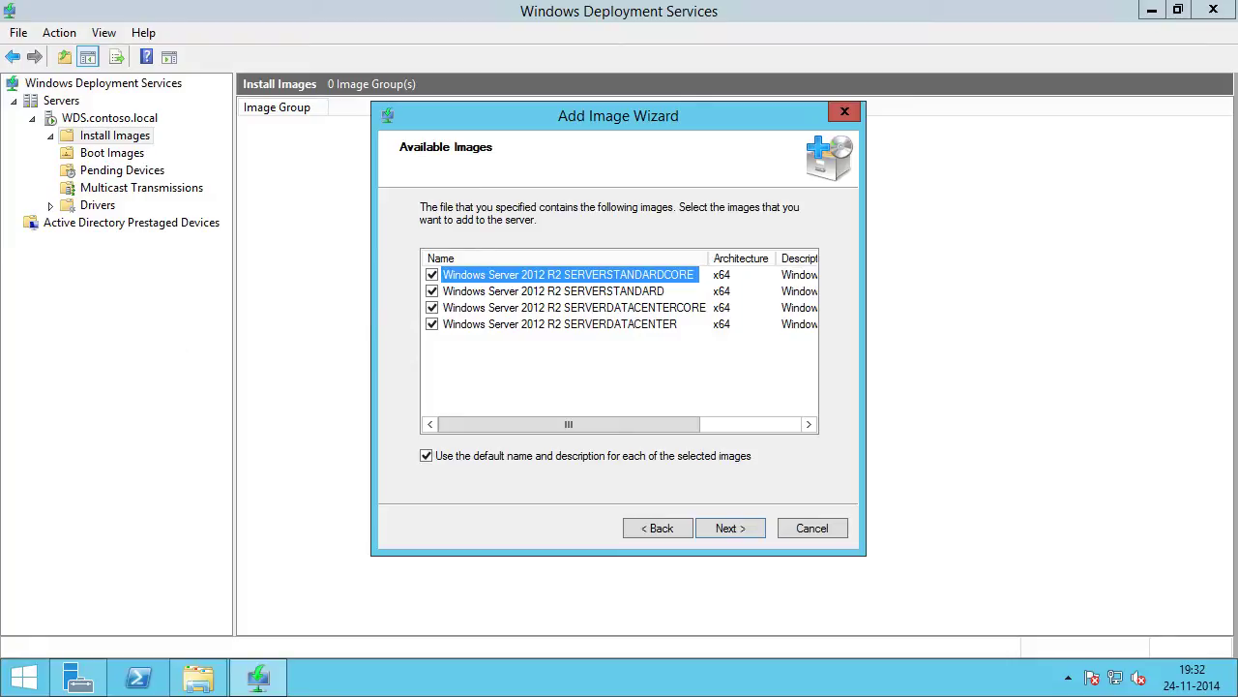
Deselect SERVERSTANDARDCORE and SERVERSTANDARD, keep SERVERDATACENTER, and opt for a custom name and description.
{"action": "left_click", "coordinate": [431, 275]}
{"action": "left_click", "coordinate": [432, 291]}
{"action": "left_click", "coordinate": [508, 327]}
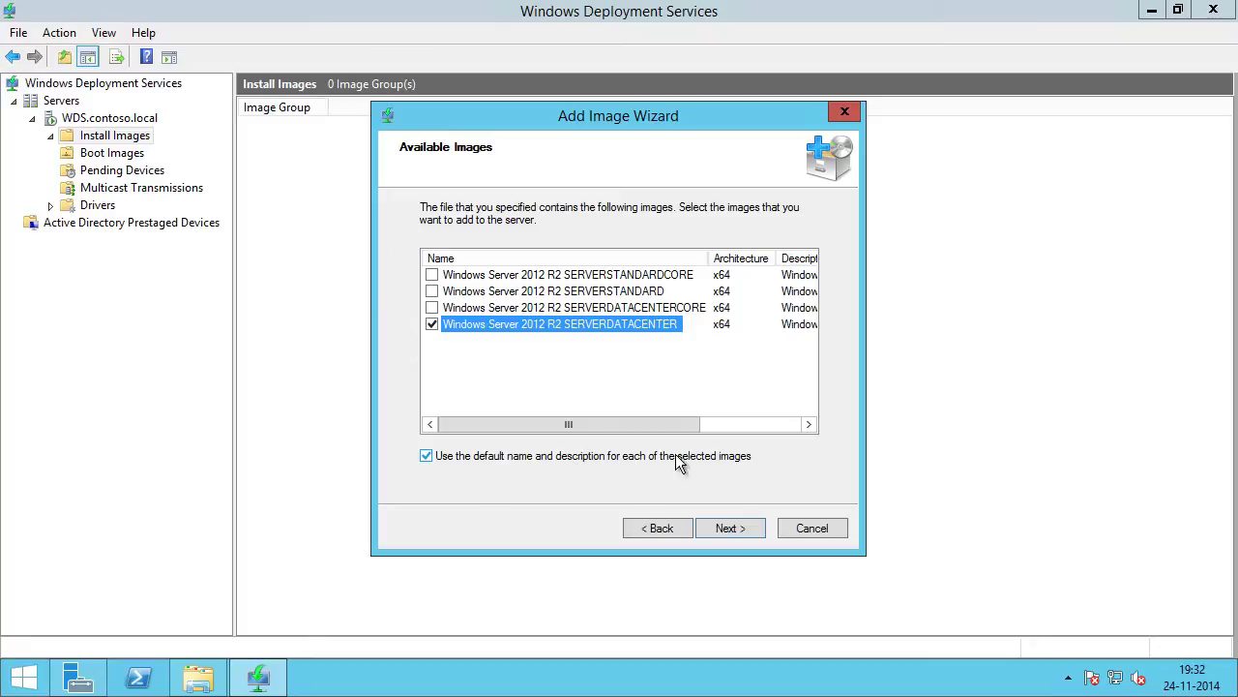
{"action": "left_click", "coordinate": [522, 463]}
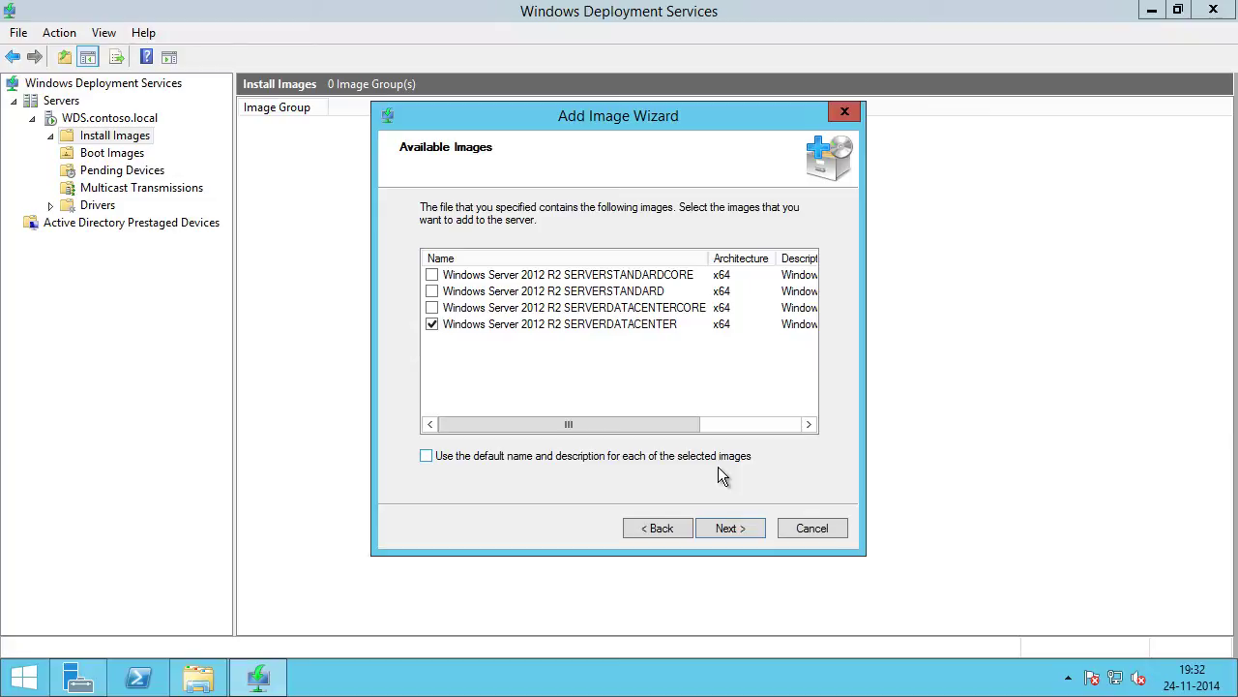
{"action": "left_click", "coordinate": [726, 531]}
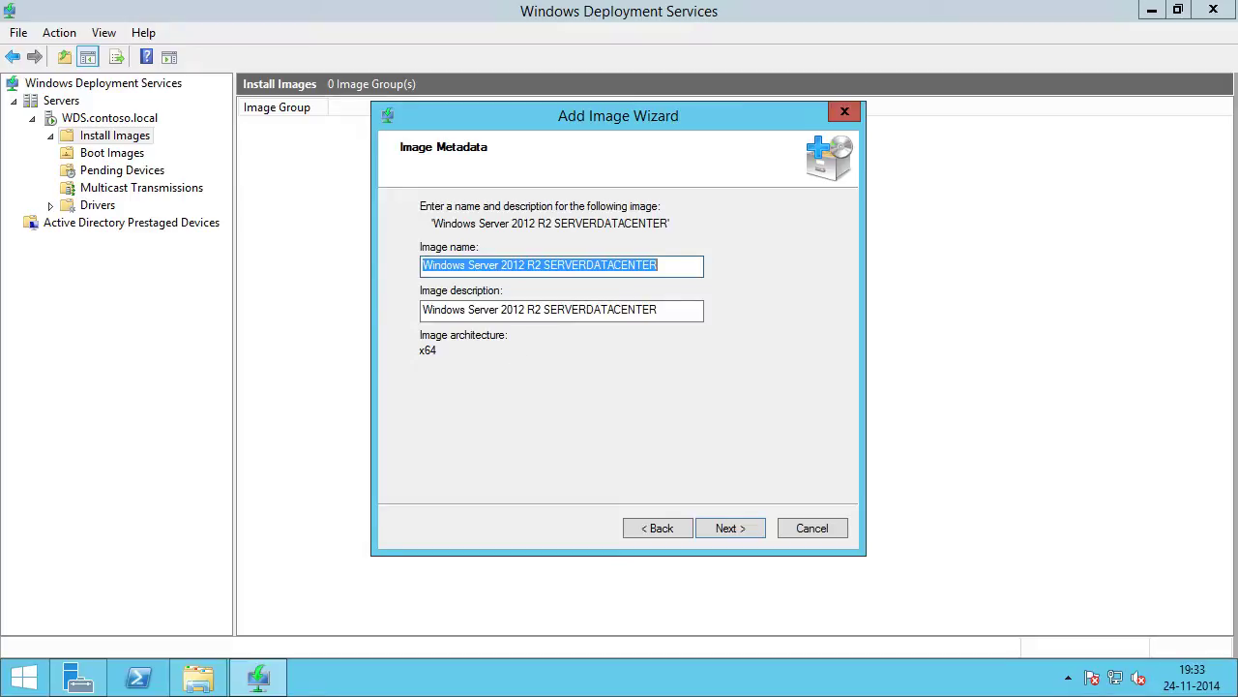
Enter 'Windows Server 2012 R2 Datacenter (GUI)' as both the image name and image description.
{"action": "left_click", "coordinate": [671, 268]}
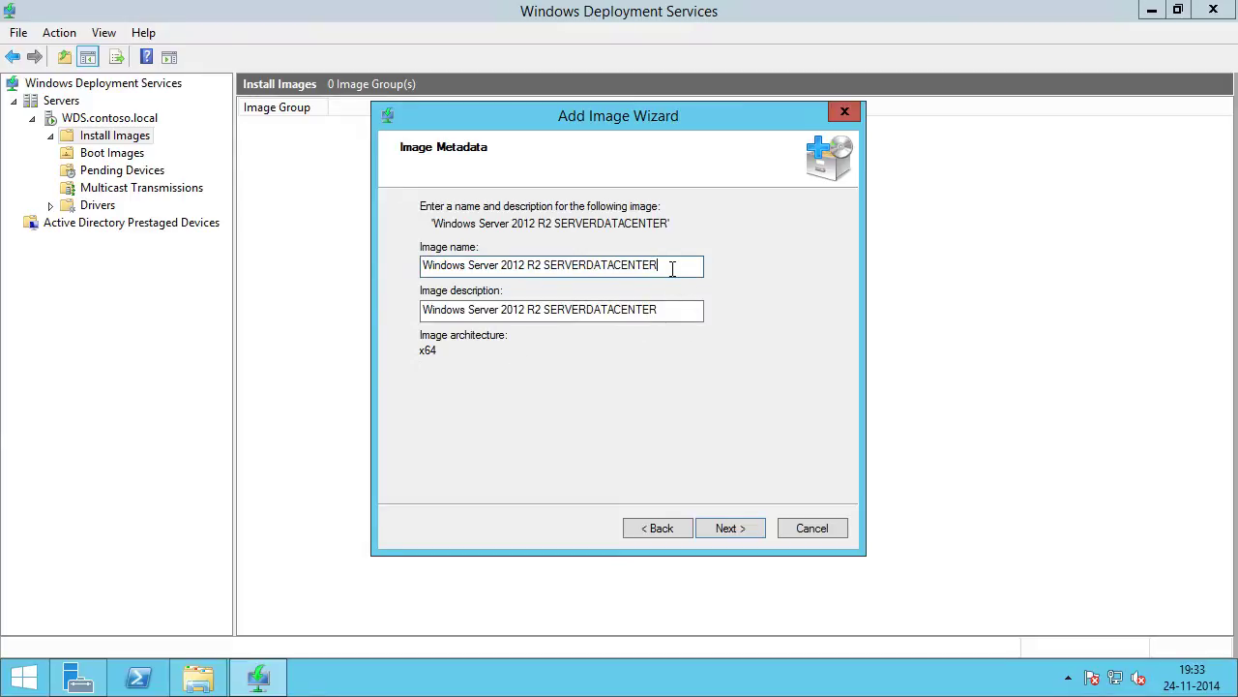
{"action": "left_click_drag", "start_coordinate": [671, 268], "coordinate": [387, 280]}
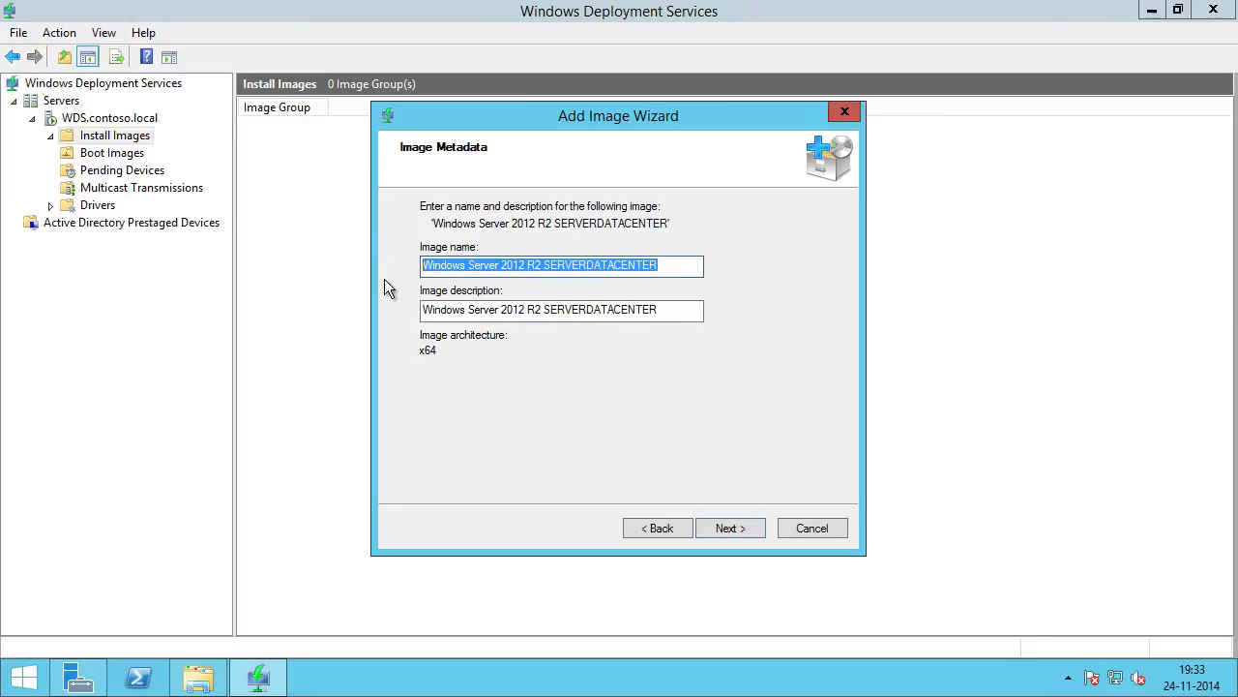
{"action": "type", "text": "Windows Server 2012 R2 "}
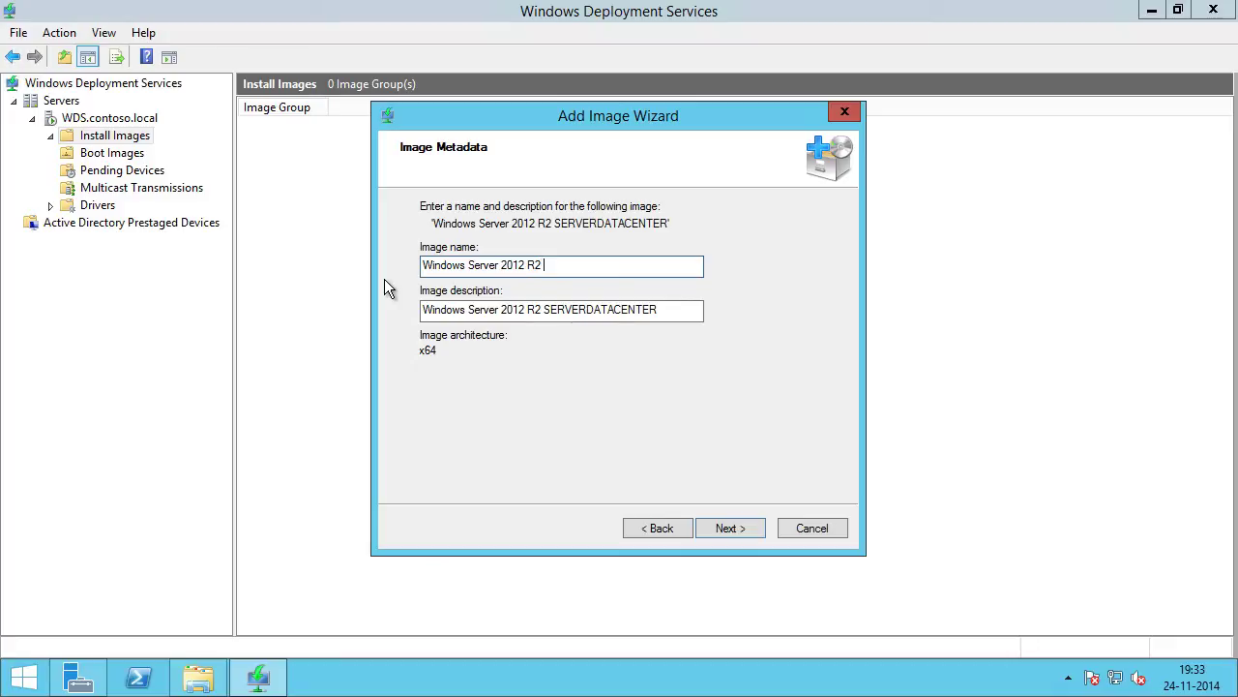
{"action": "type", "text": "Datacenter (GUI)"}
{"action": "key", "text": "ctrl+a"}
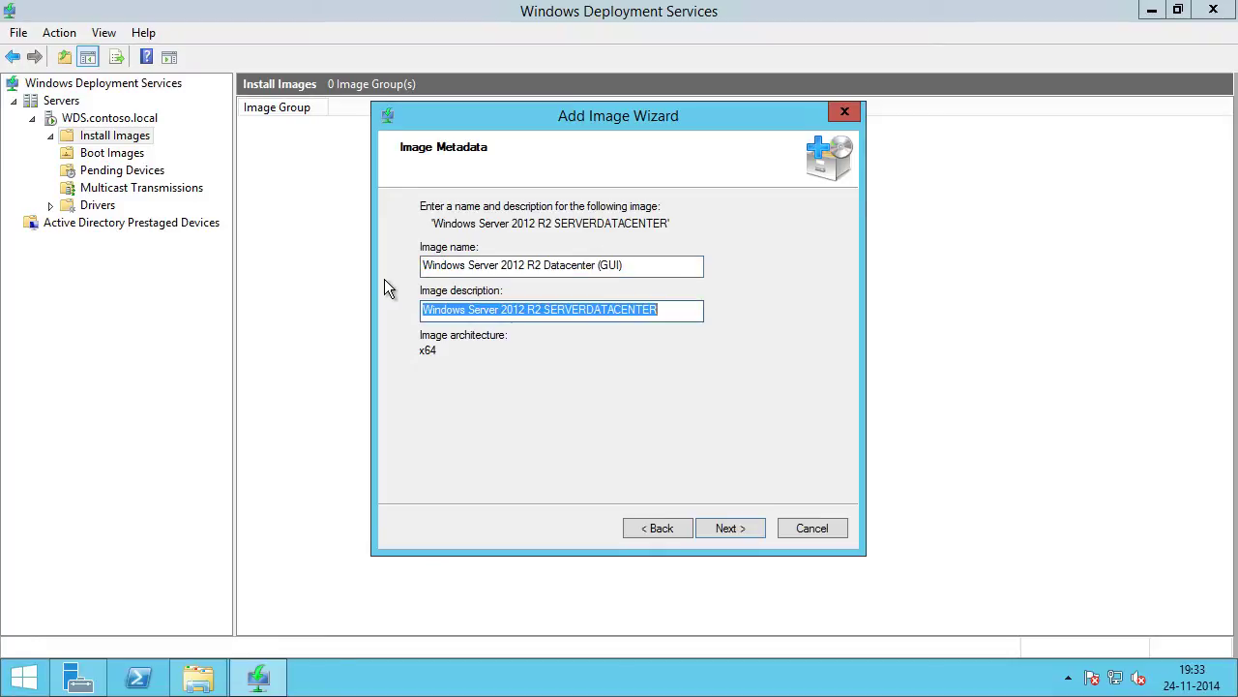
{"action": "type", "text": "Windows Server 2012 R2 Datacenter (GUI)"}
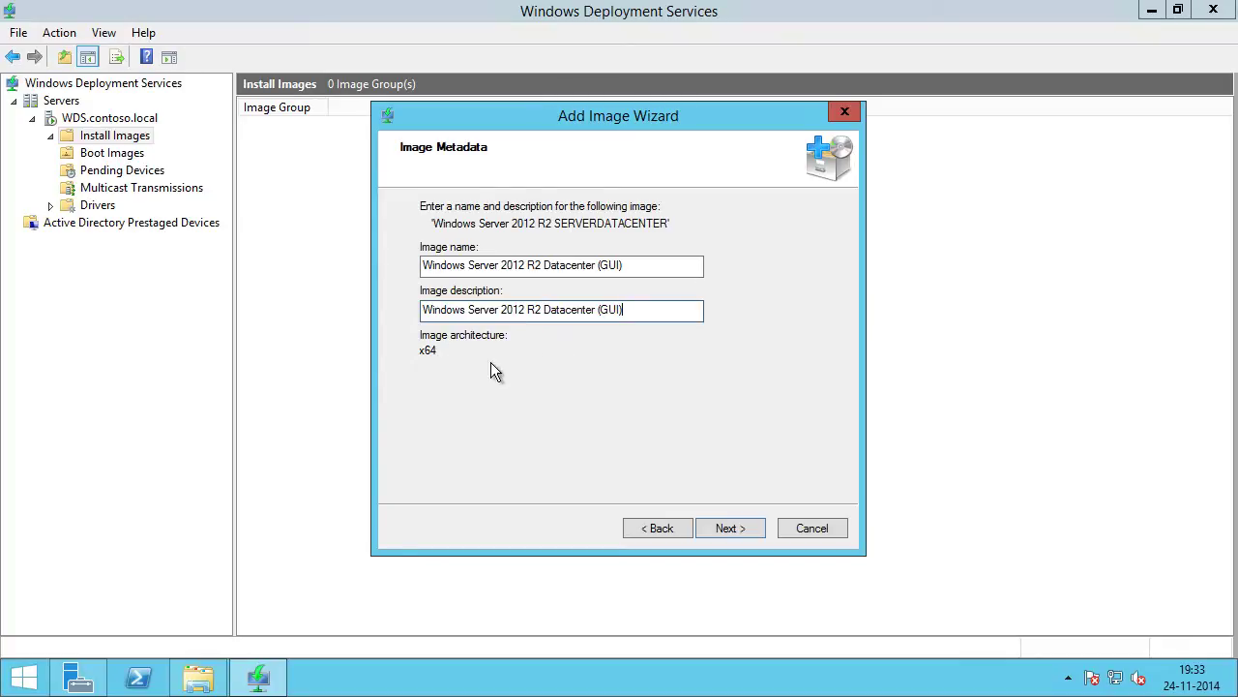
{"action": "left_click", "coordinate": [724, 527]}
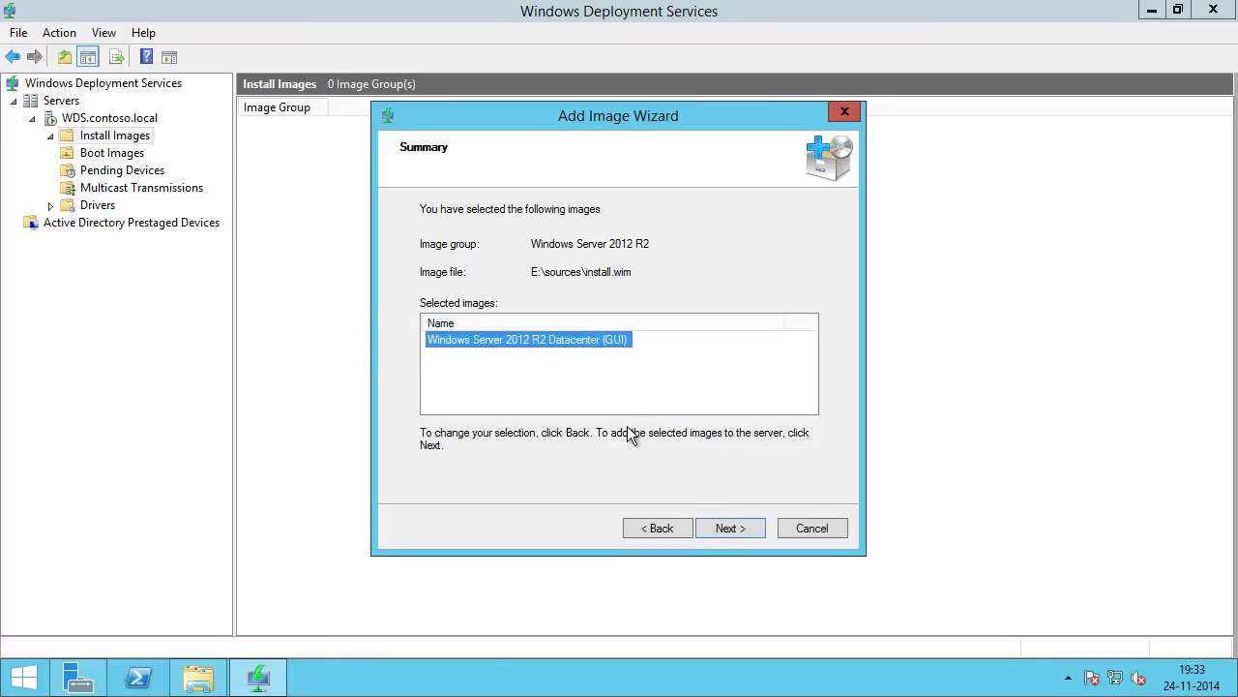
Confirm the summary to add the Datacenter (GUI) image, then close the finished wizard.
{"action": "left_click", "coordinate": [711, 532]}
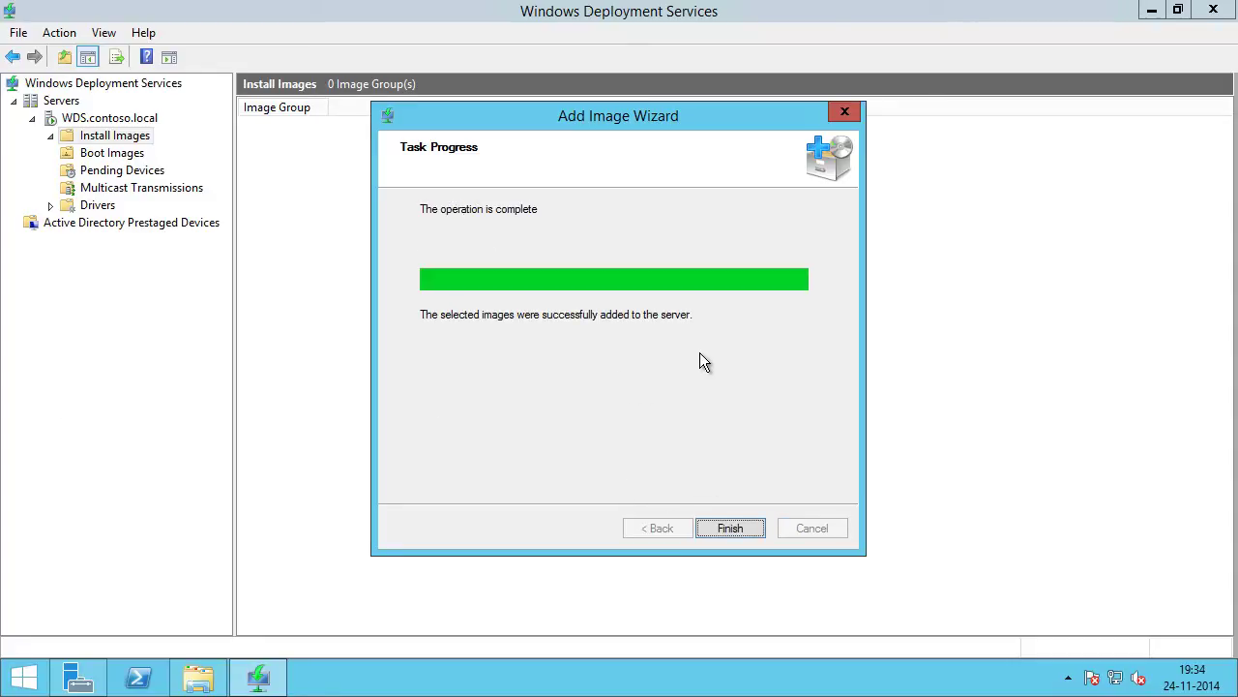
{"action": "left_click", "coordinate": [744, 529]}
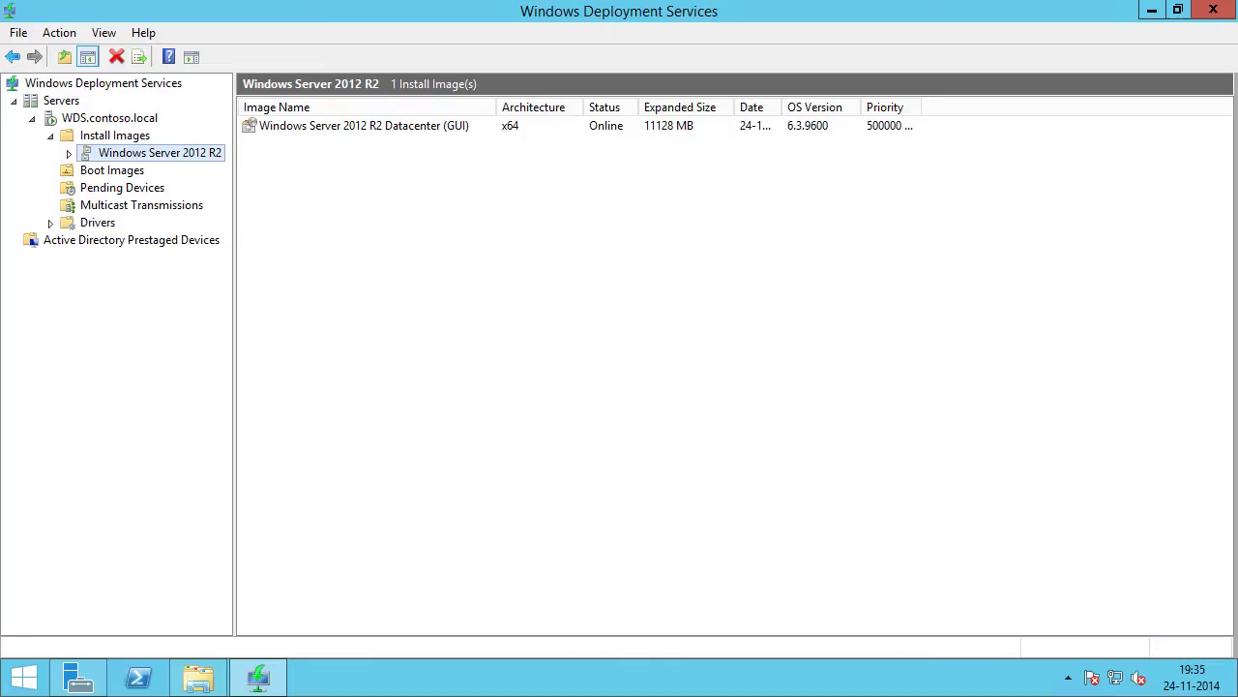
Open WDS.contoso.local's properties and review the PXE Response and Boot settings.
{"action": "right_click", "coordinate": [129, 123]}
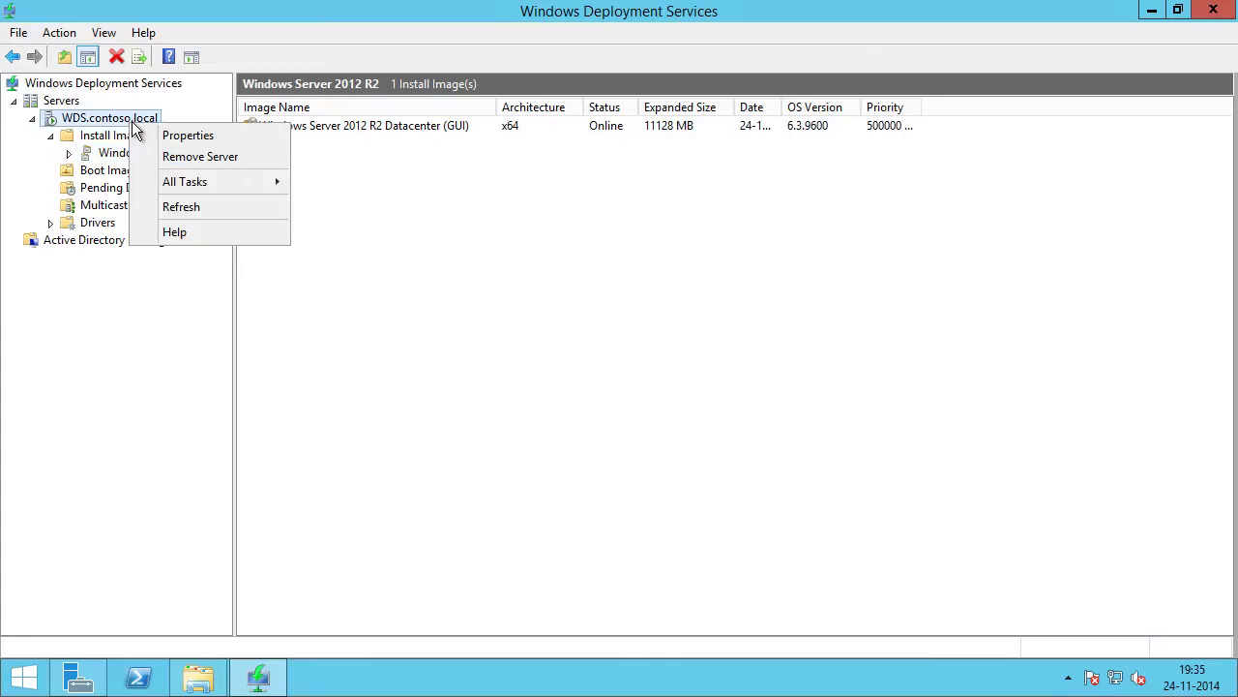
{"action": "left_click", "coordinate": [286, 136]}
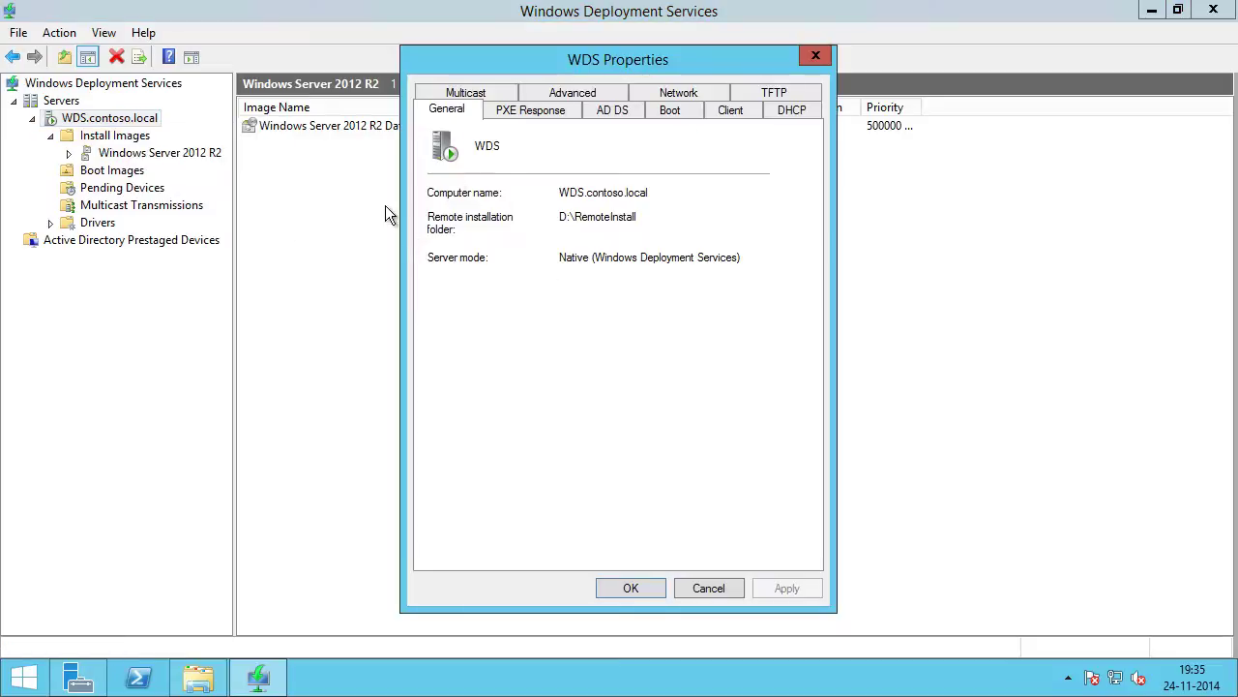
{"action": "left_click", "coordinate": [556, 117]}
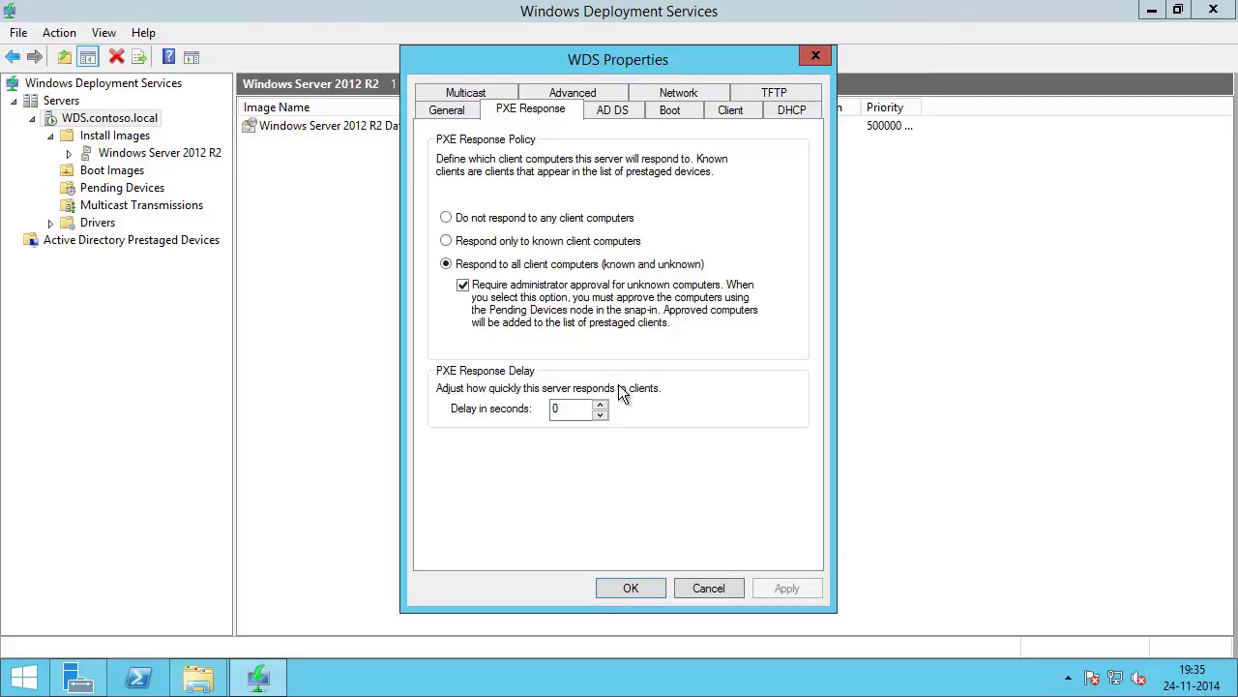
{"action": "left_click", "coordinate": [683, 111]}
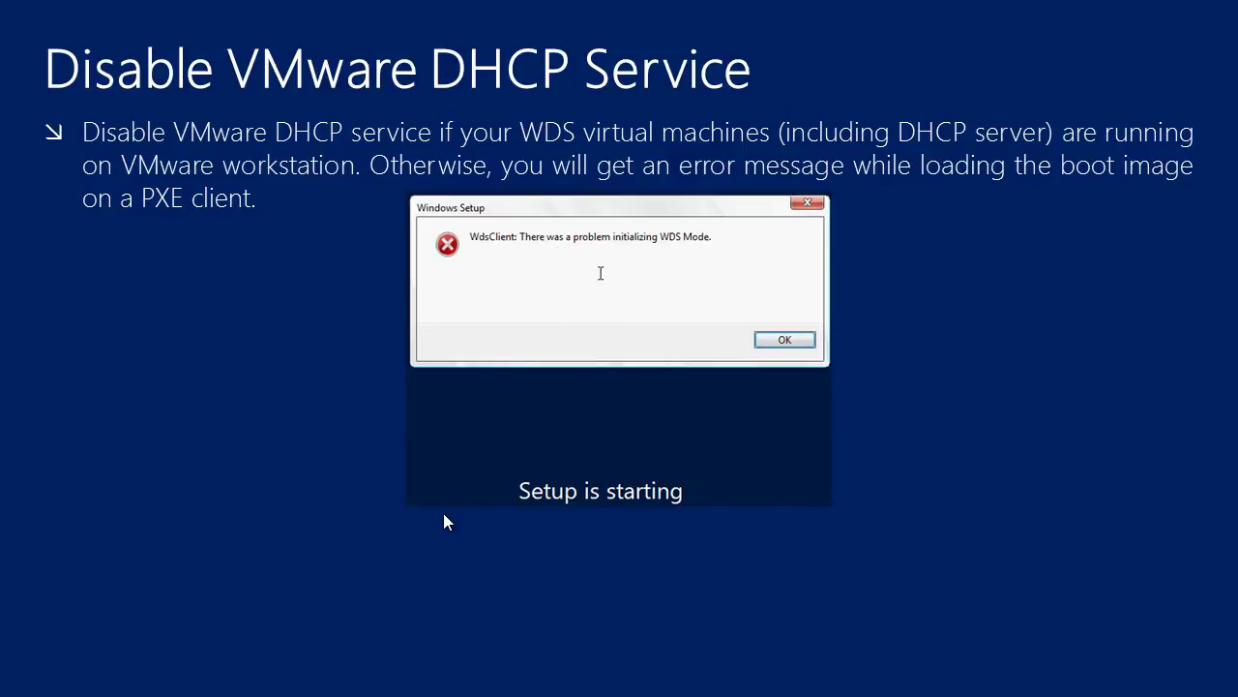
Advance the presentation to the WDS slide describing the two DHCP scenarios.
{"action": "key", "text": "Right"}
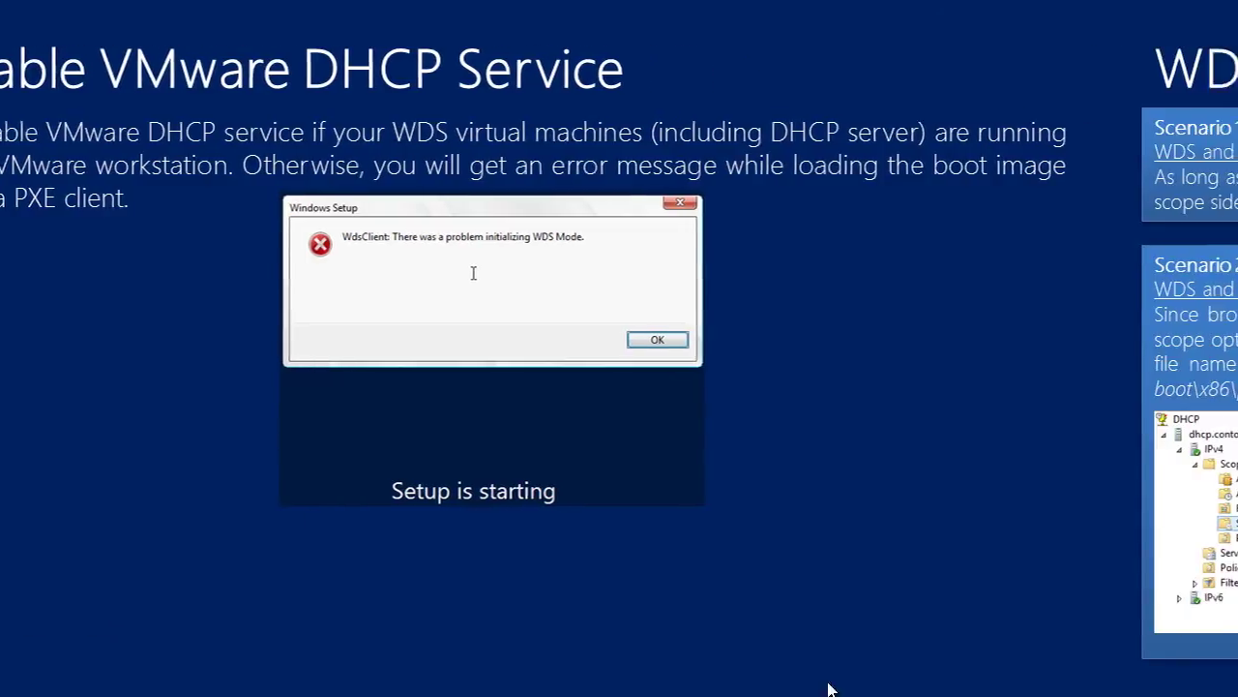